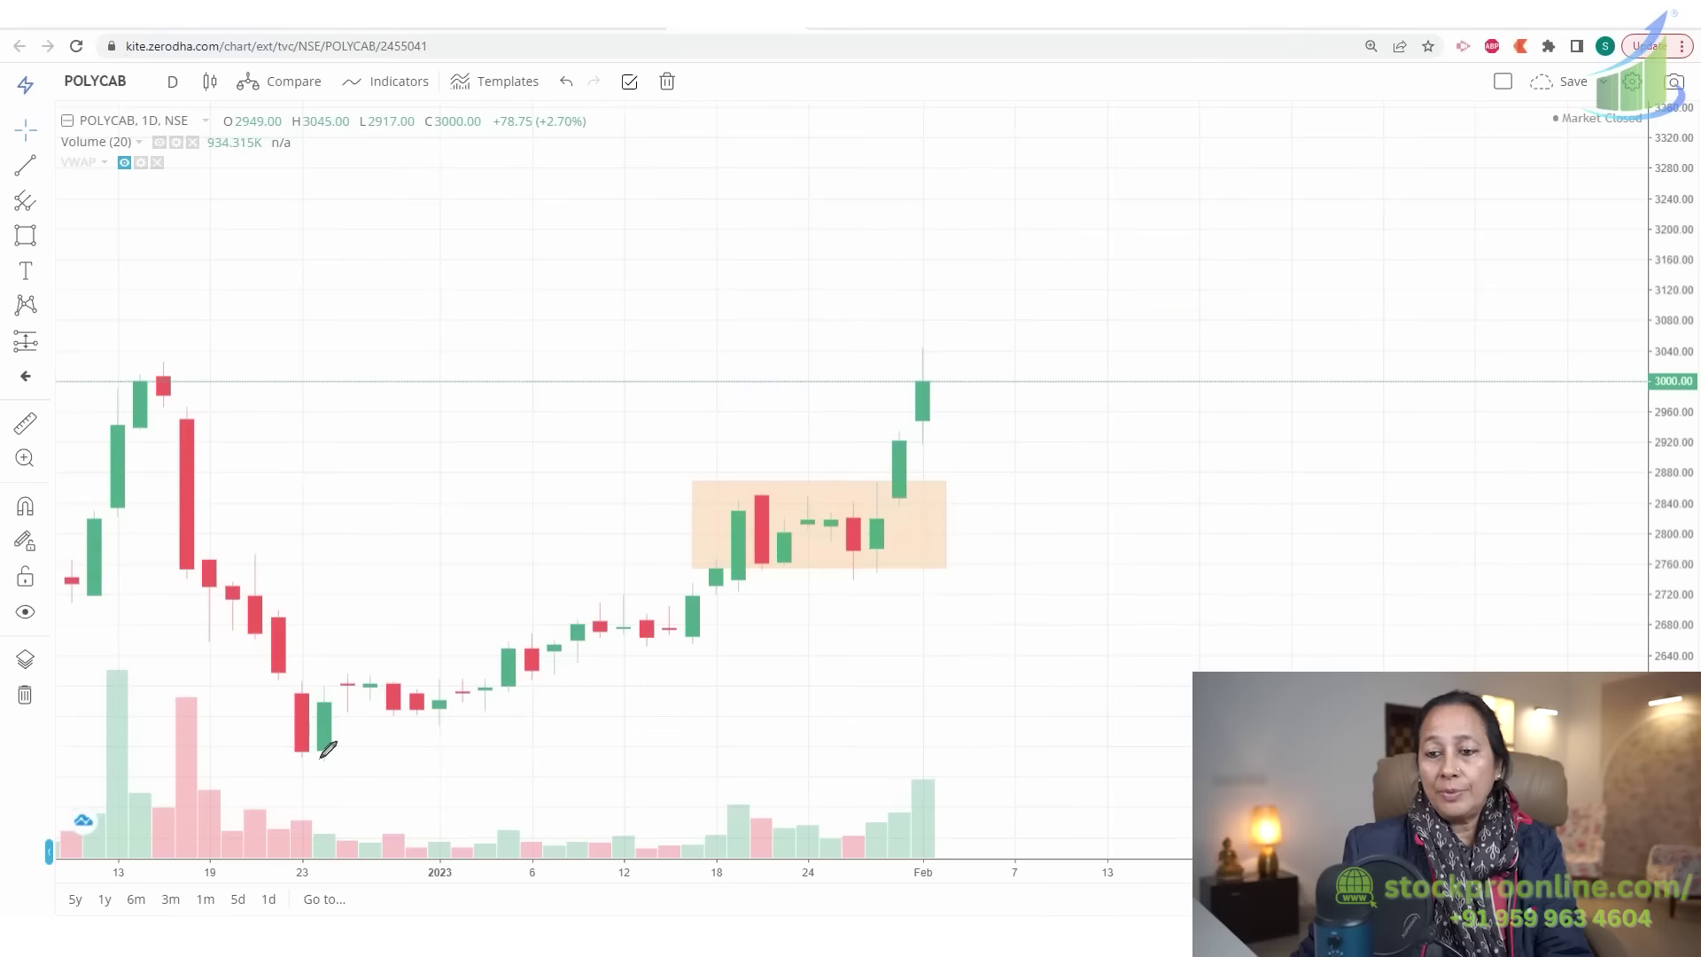
mouse_move(320, 756)
left_mouse_down()
mouse_move(576, 642)
mouse_move(936, 441)
left_mouse_up()
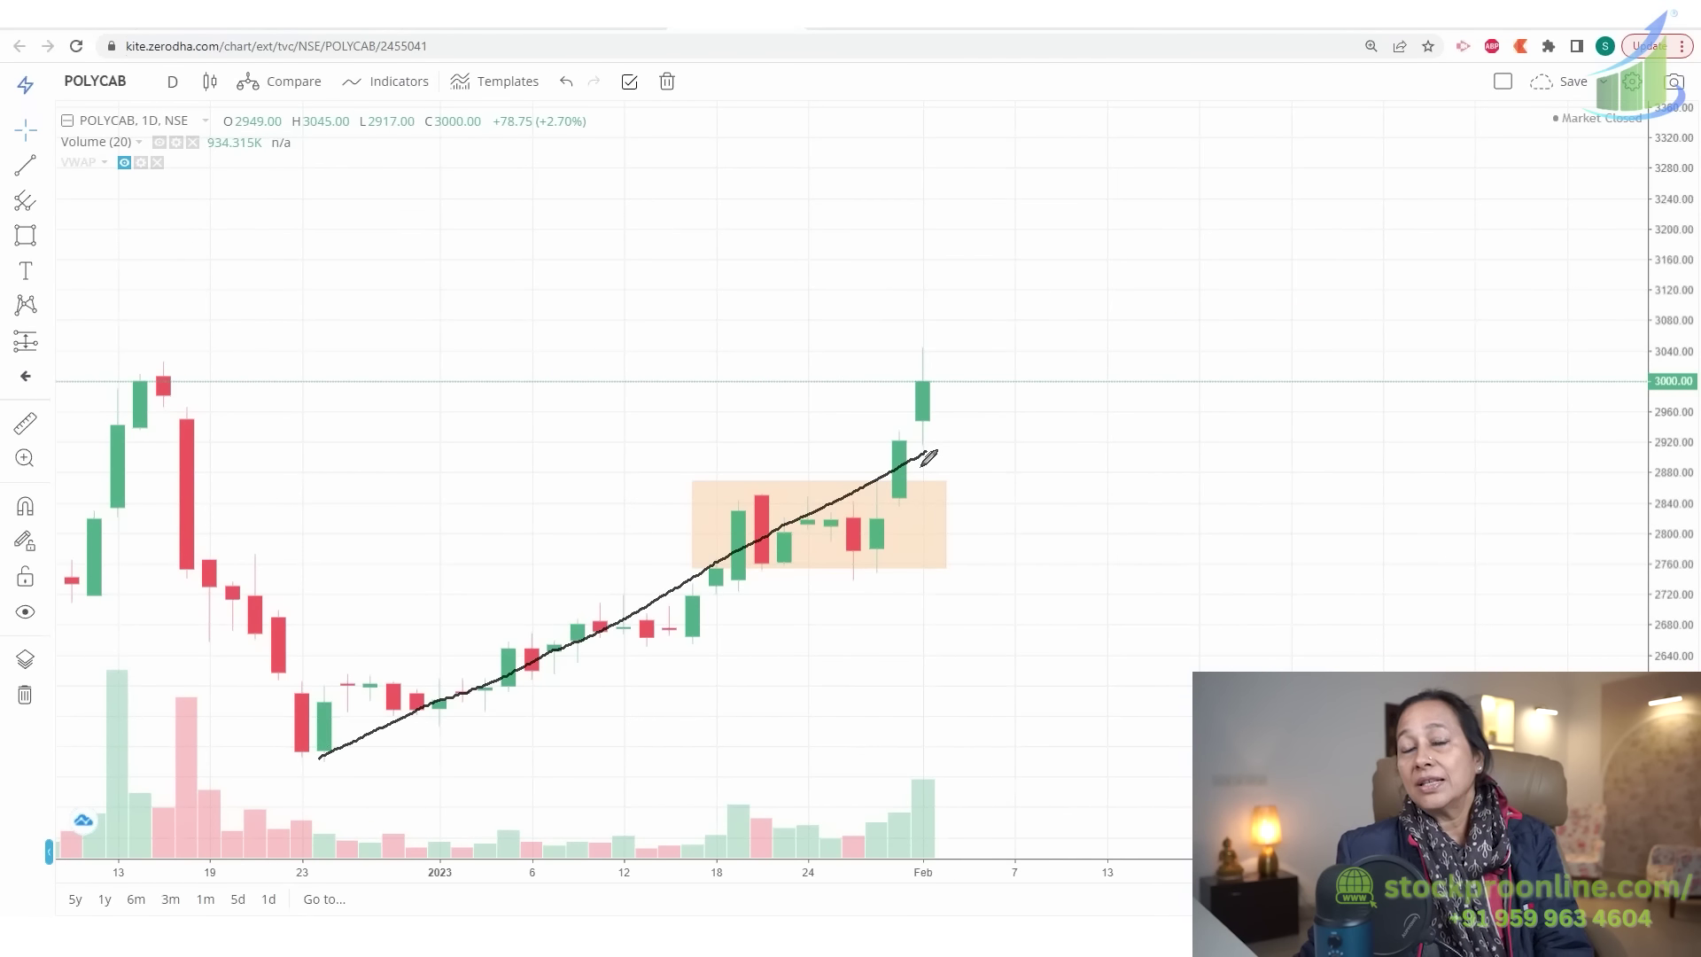
left_click_drag(342, 676, 488, 674)
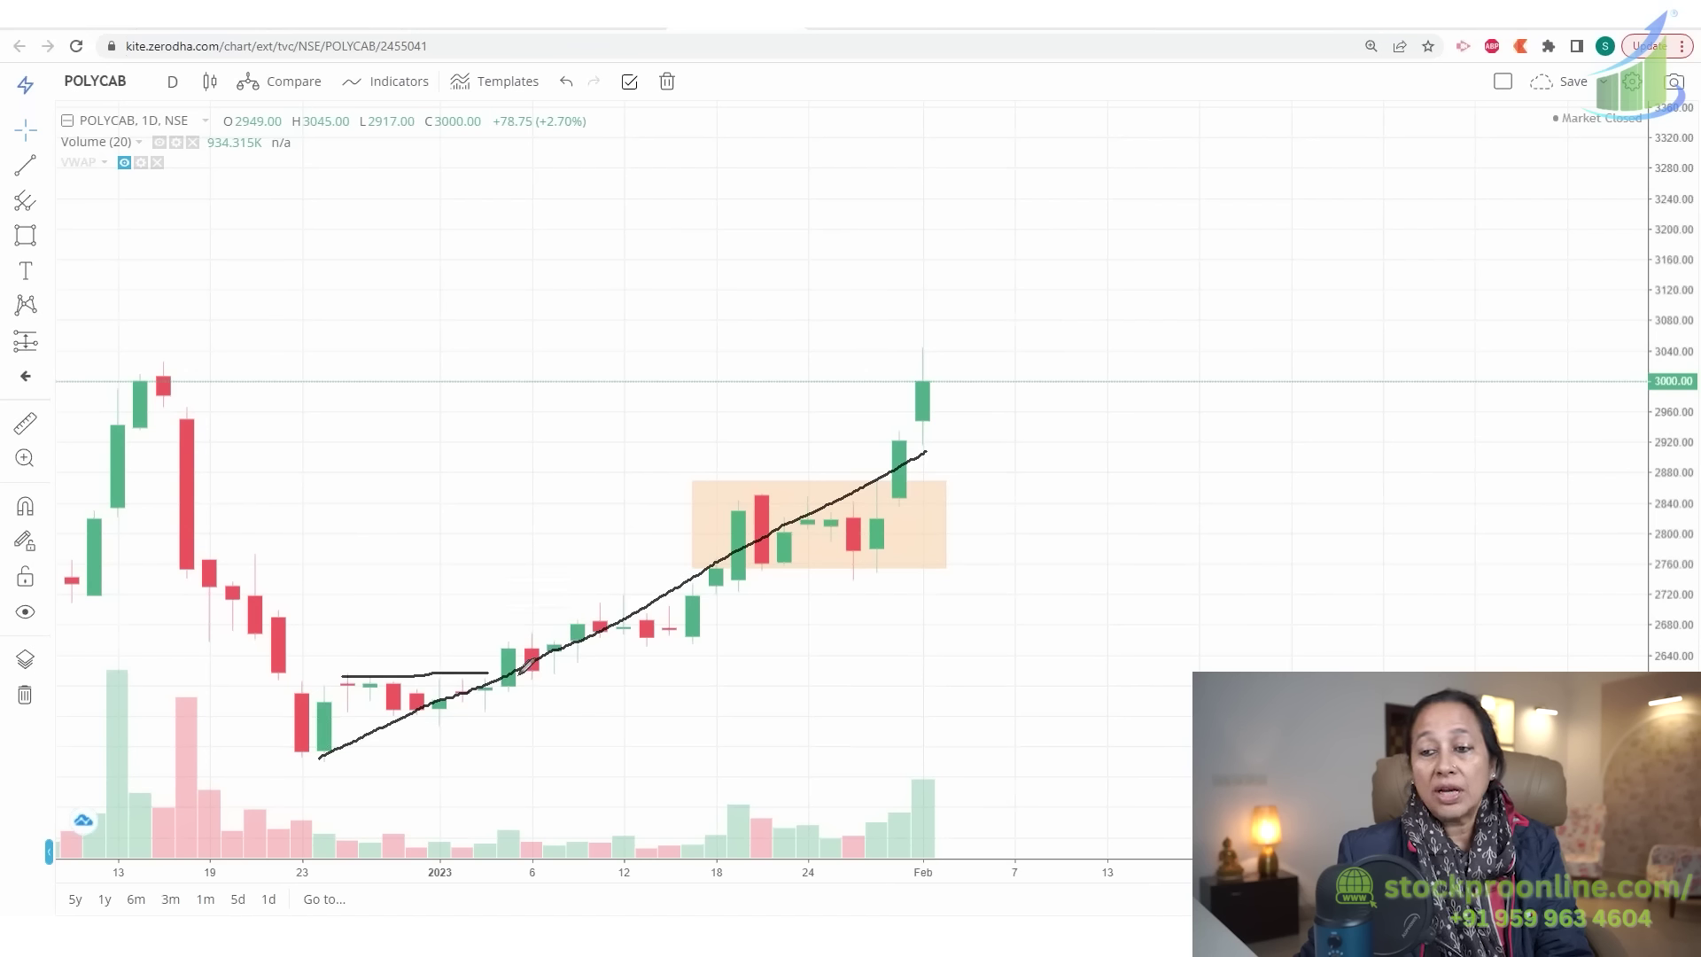
mouse_move(419, 718)
left_mouse_down()
mouse_move(526, 710)
mouse_move(567, 666)
mouse_move(788, 582)
mouse_move(901, 563)
left_mouse_up()
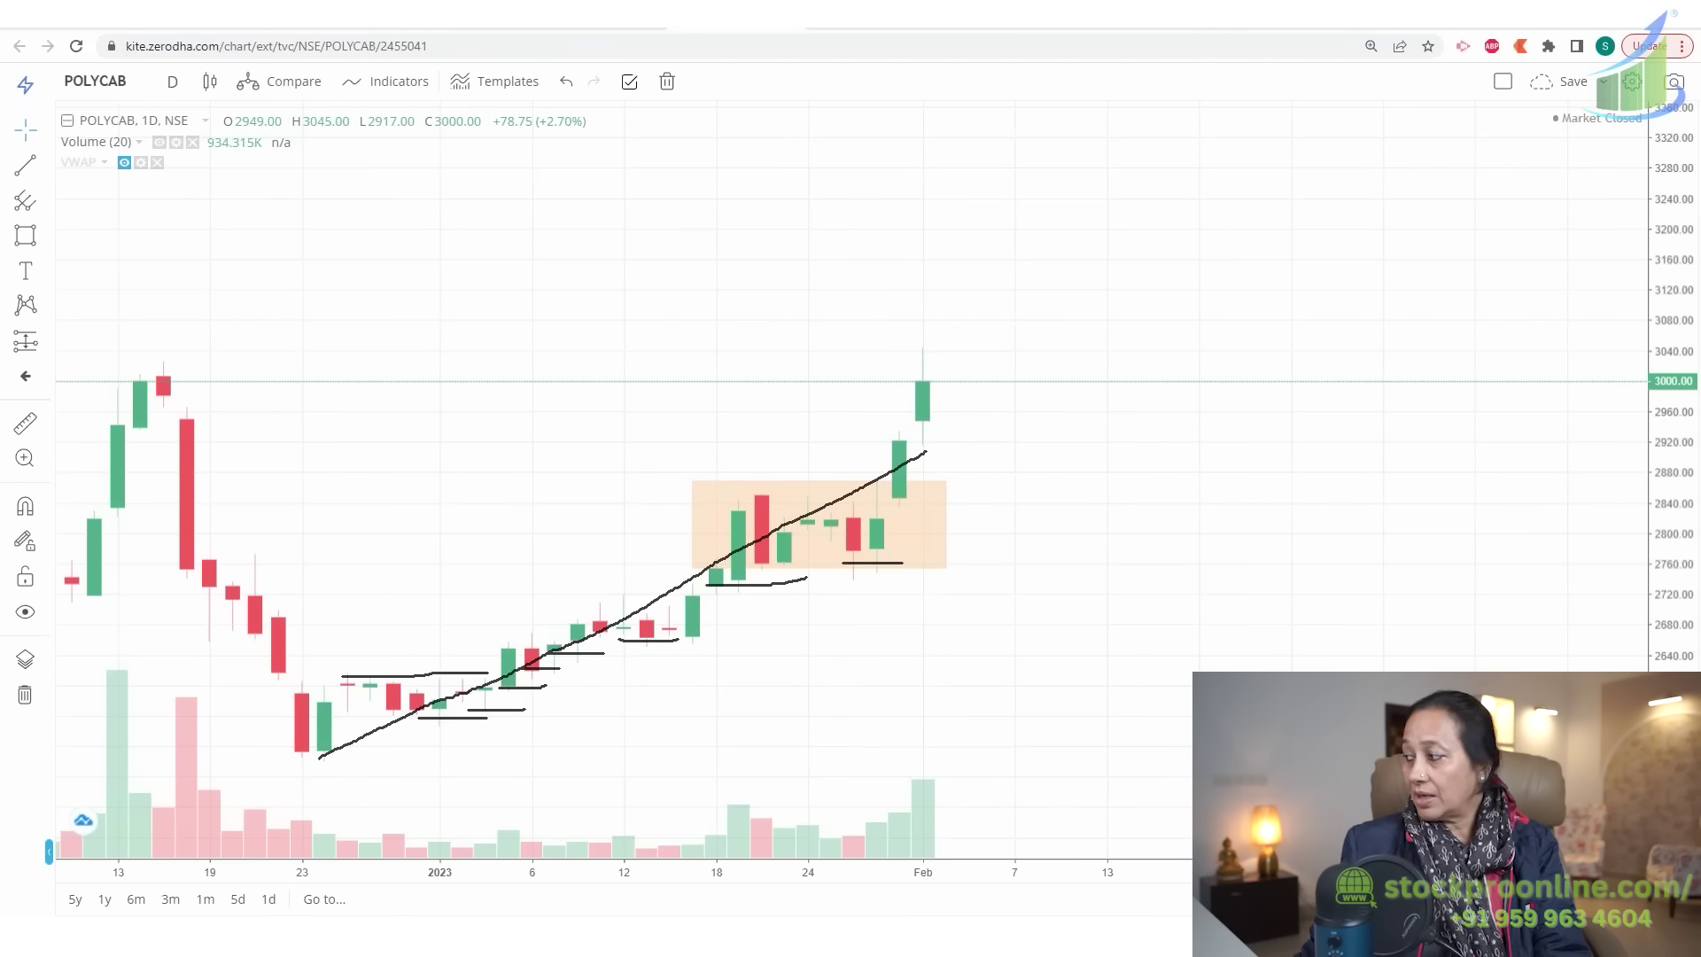
key("e")
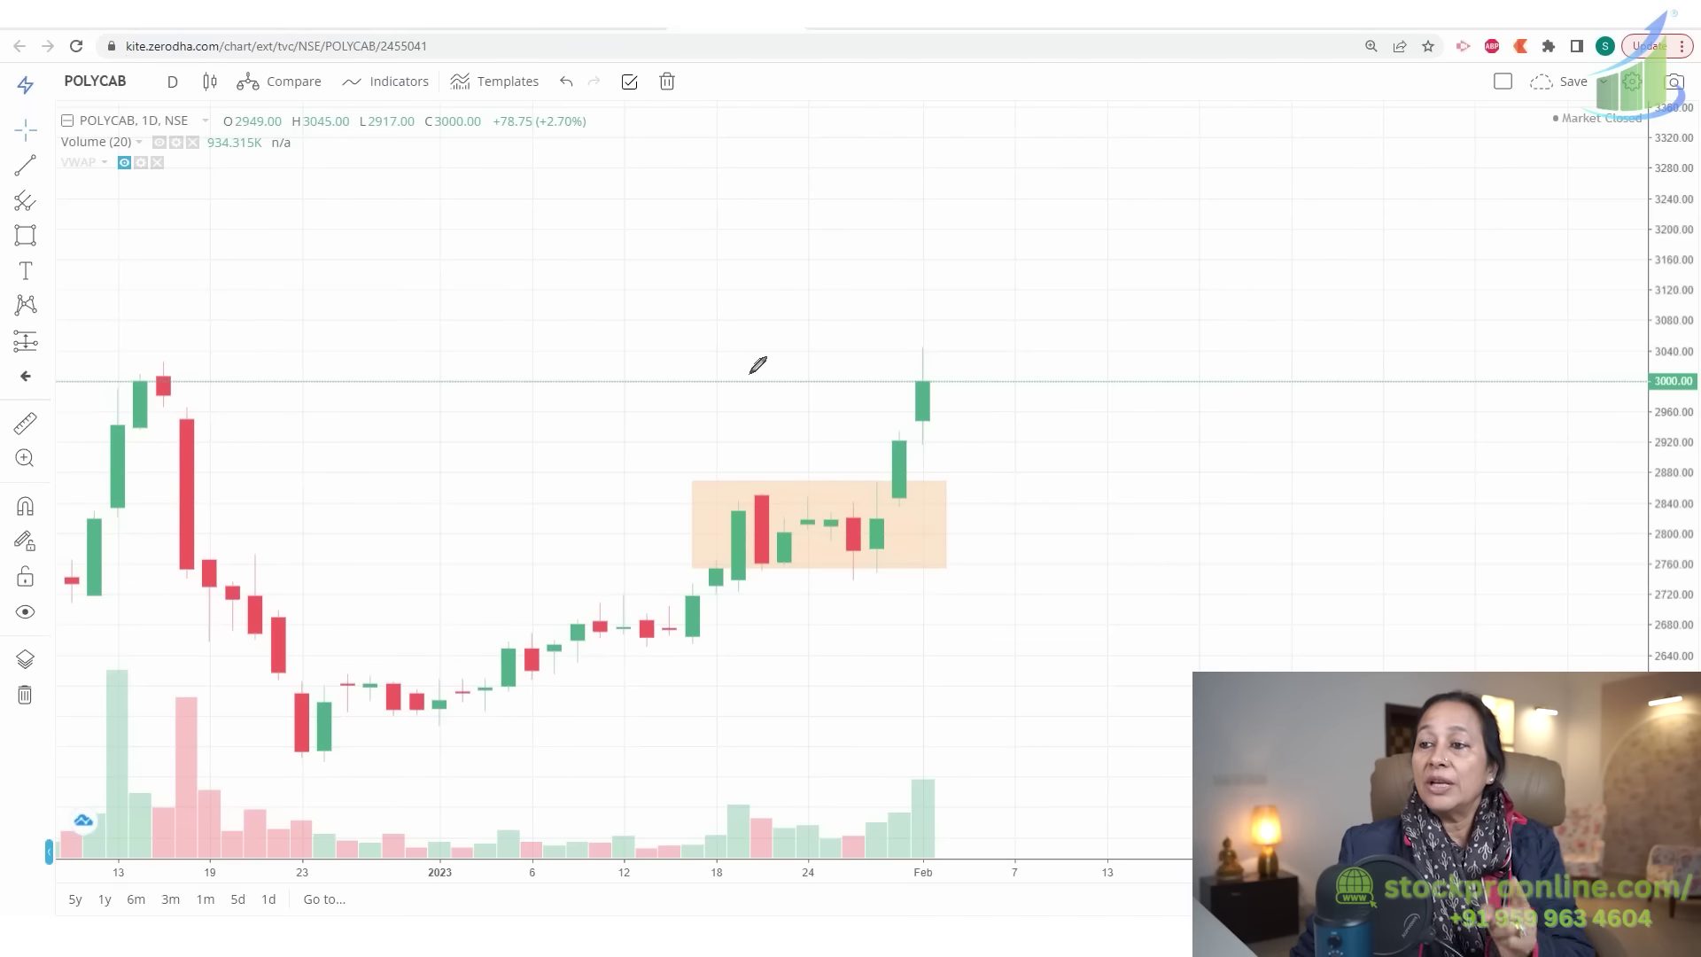
Write a circled '1 Trending' heading and mark the mid-January range with its breakout
mouse_move(1085, 225)
left_mouse_down()
mouse_move(1074, 173)
mouse_move(1108, 222)
mouse_move(1059, 162)
left_mouse_up()
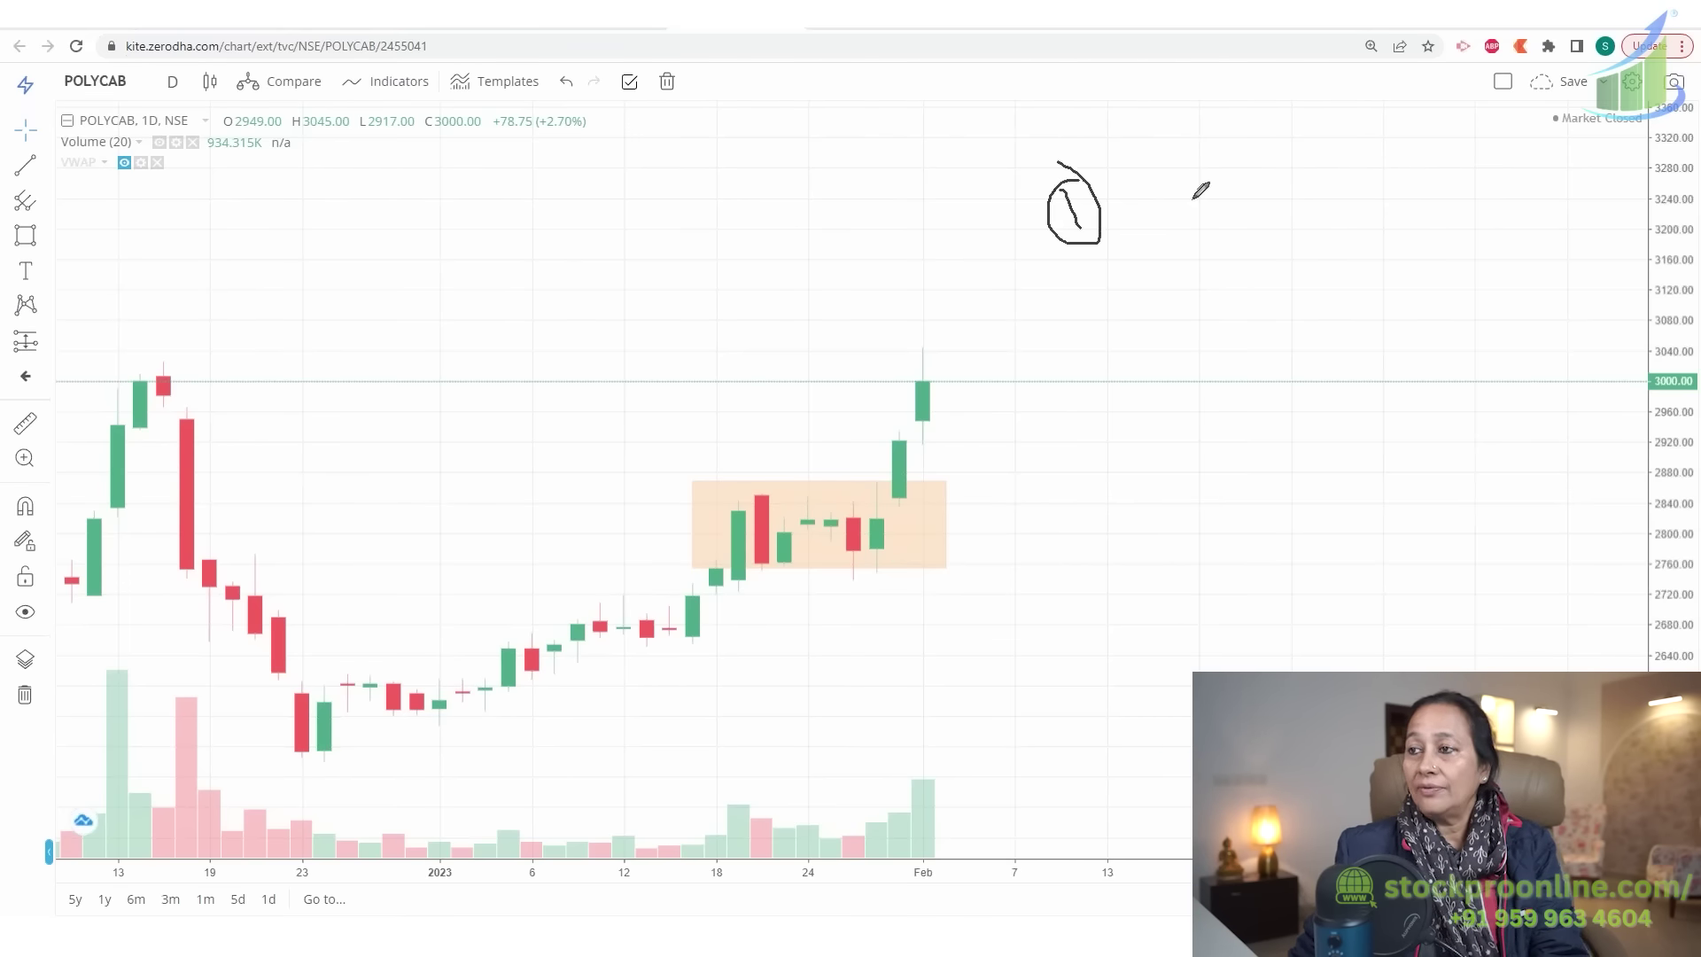
mouse_move(1156, 182)
left_mouse_down()
mouse_move(1228, 144)
mouse_move(1202, 230)
mouse_move(1249, 181)
mouse_move(1267, 199)
mouse_move(1295, 175)
mouse_move(1342, 176)
mouse_move(1352, 149)
mouse_move(1387, 163)
mouse_move(1413, 138)
mouse_move(1392, 221)
mouse_move(1428, 167)
left_mouse_up()
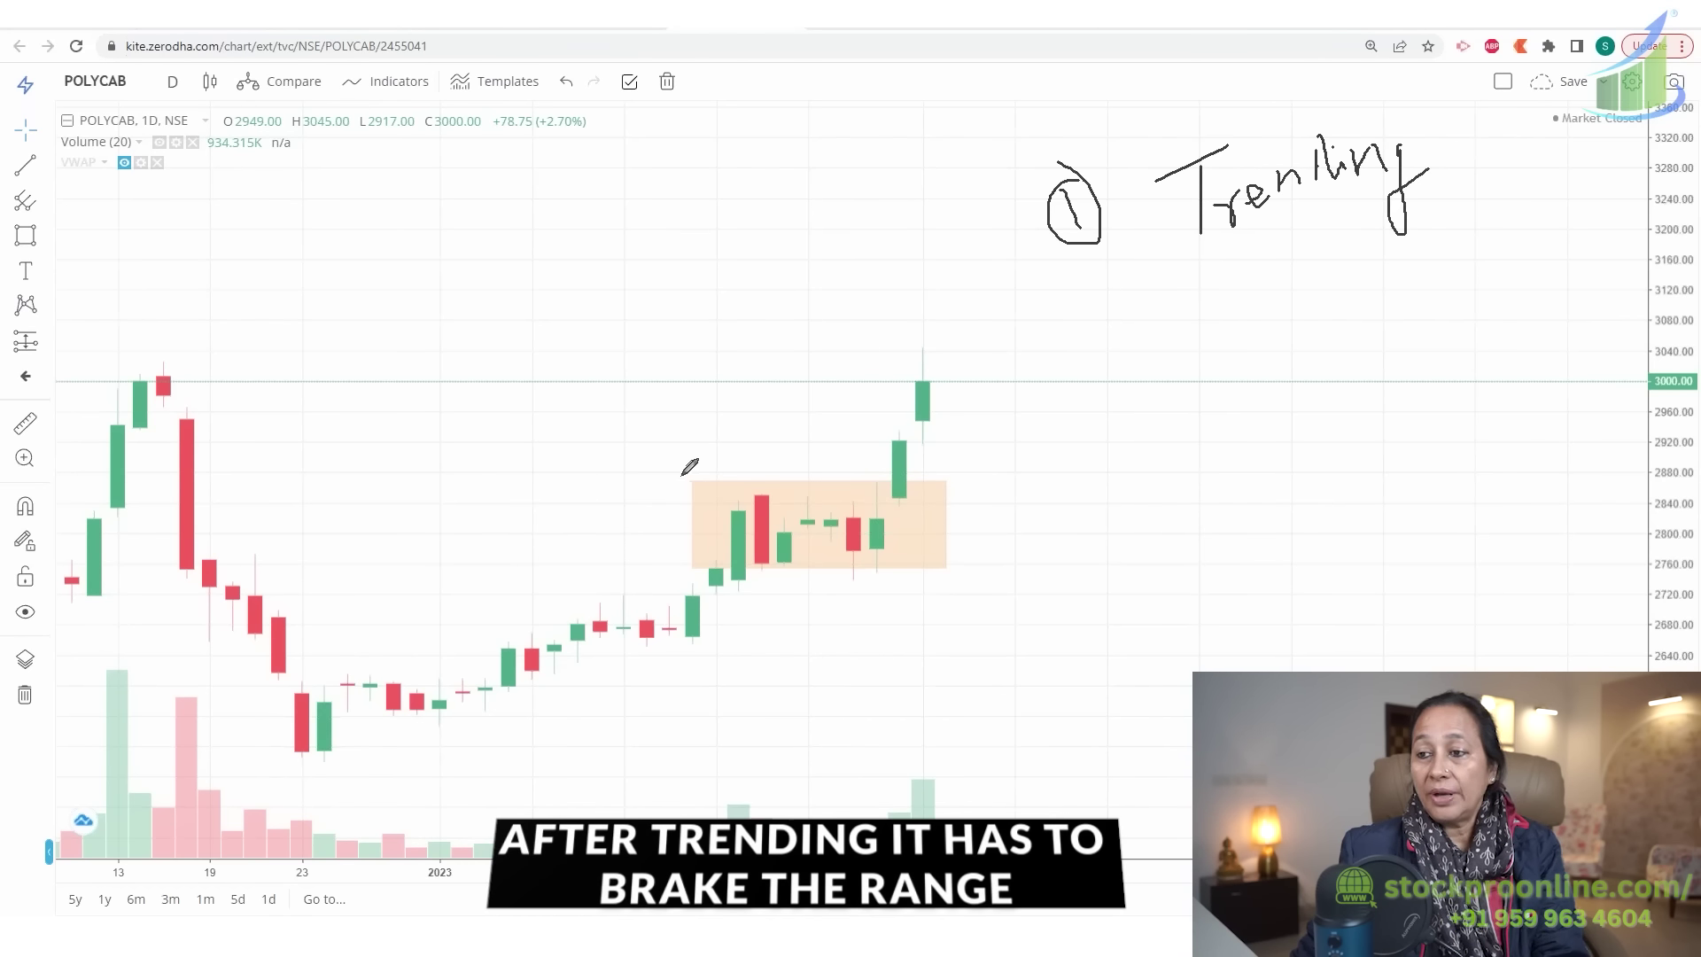
left_click_drag(573, 594, 753, 592)
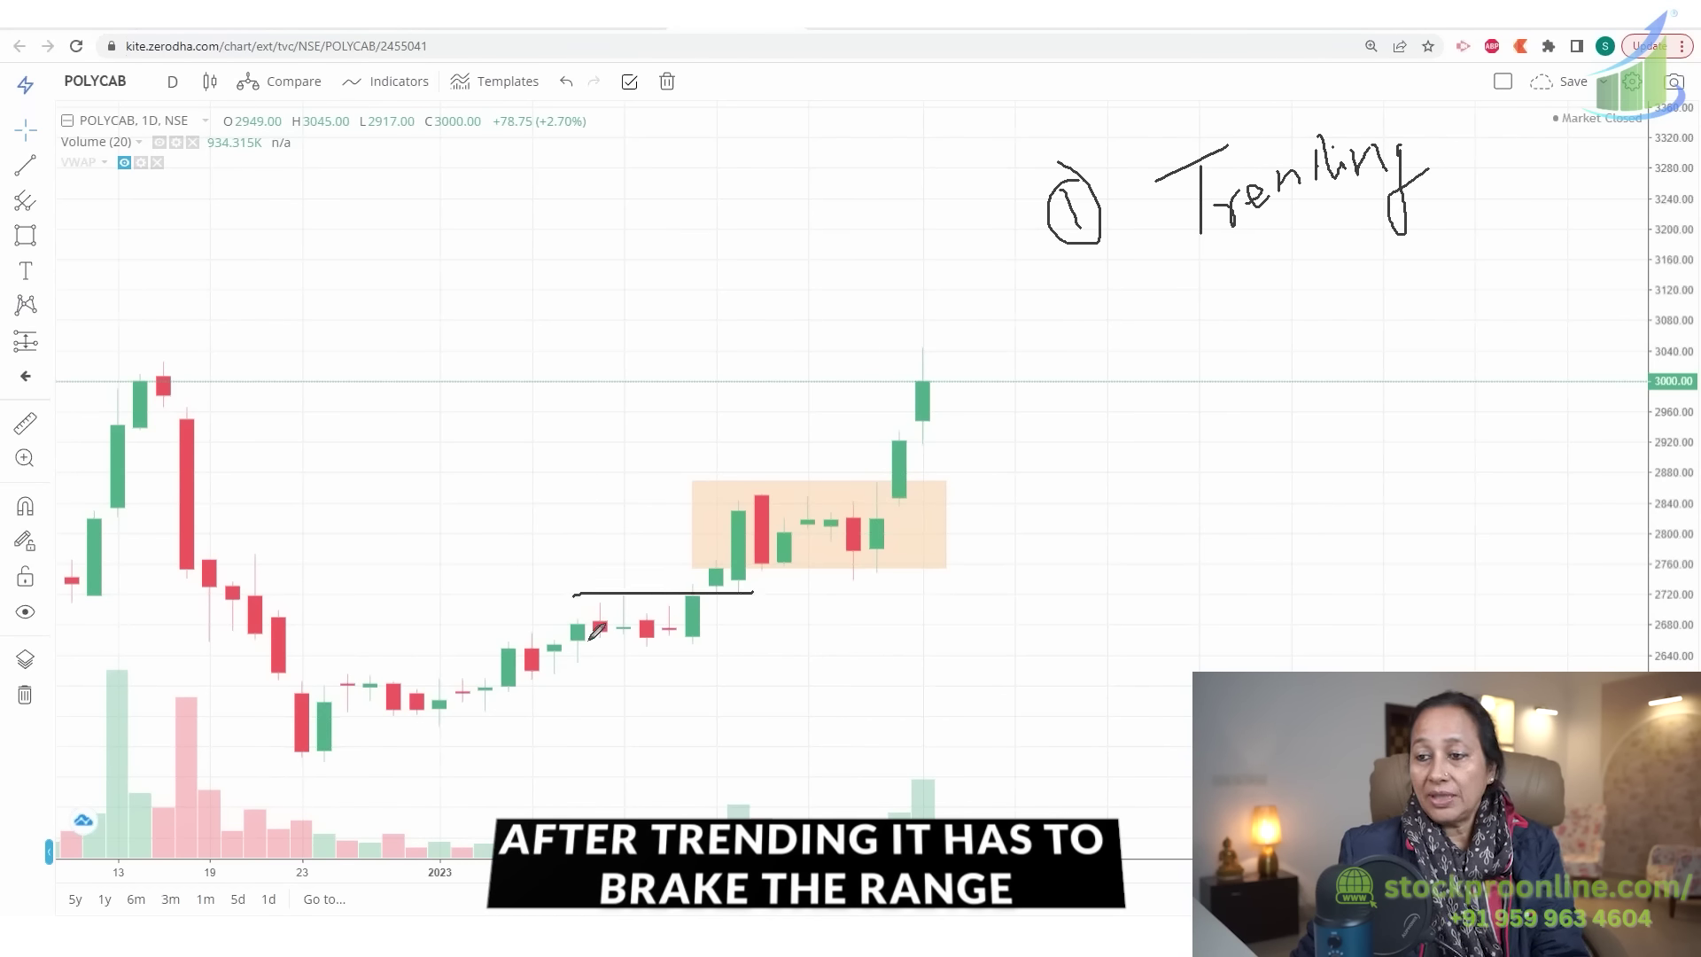
left_click_drag(573, 640, 802, 639)
left_click_drag(700, 600, 710, 511)
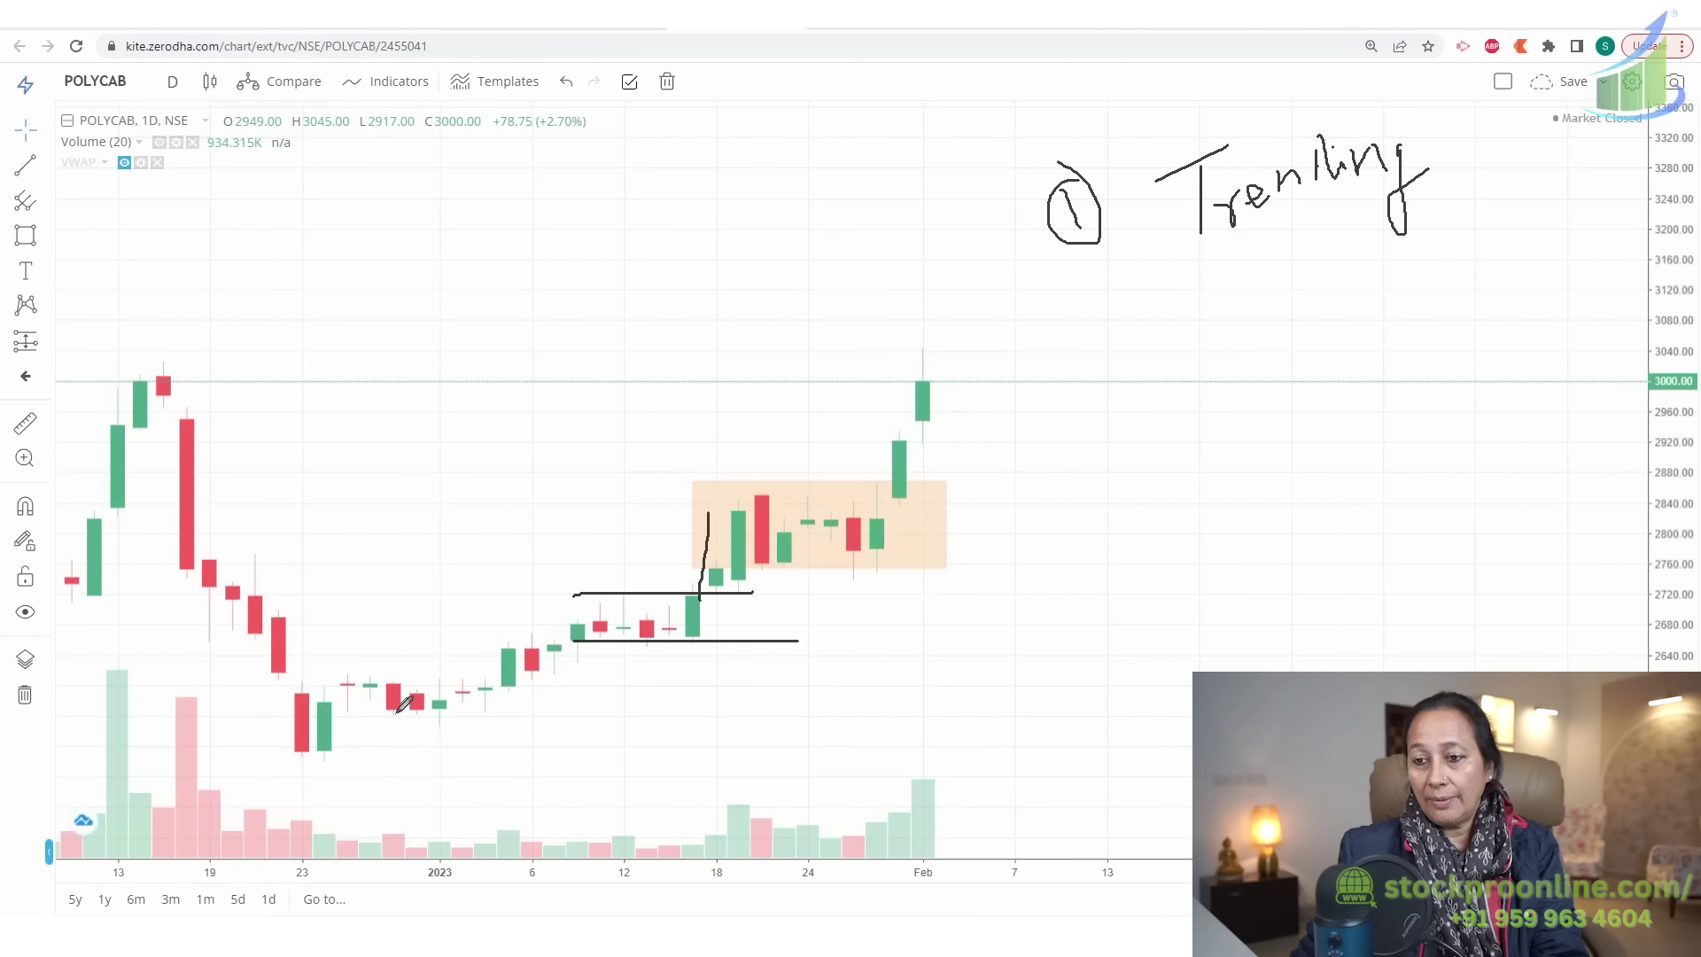
Mark the year-start range and the orange box's breakout, then write a circled 2
left_click_drag(317, 674, 558, 671)
mouse_move(296, 706)
left_mouse_down()
mouse_move(513, 714)
mouse_move(583, 602)
left_mouse_up()
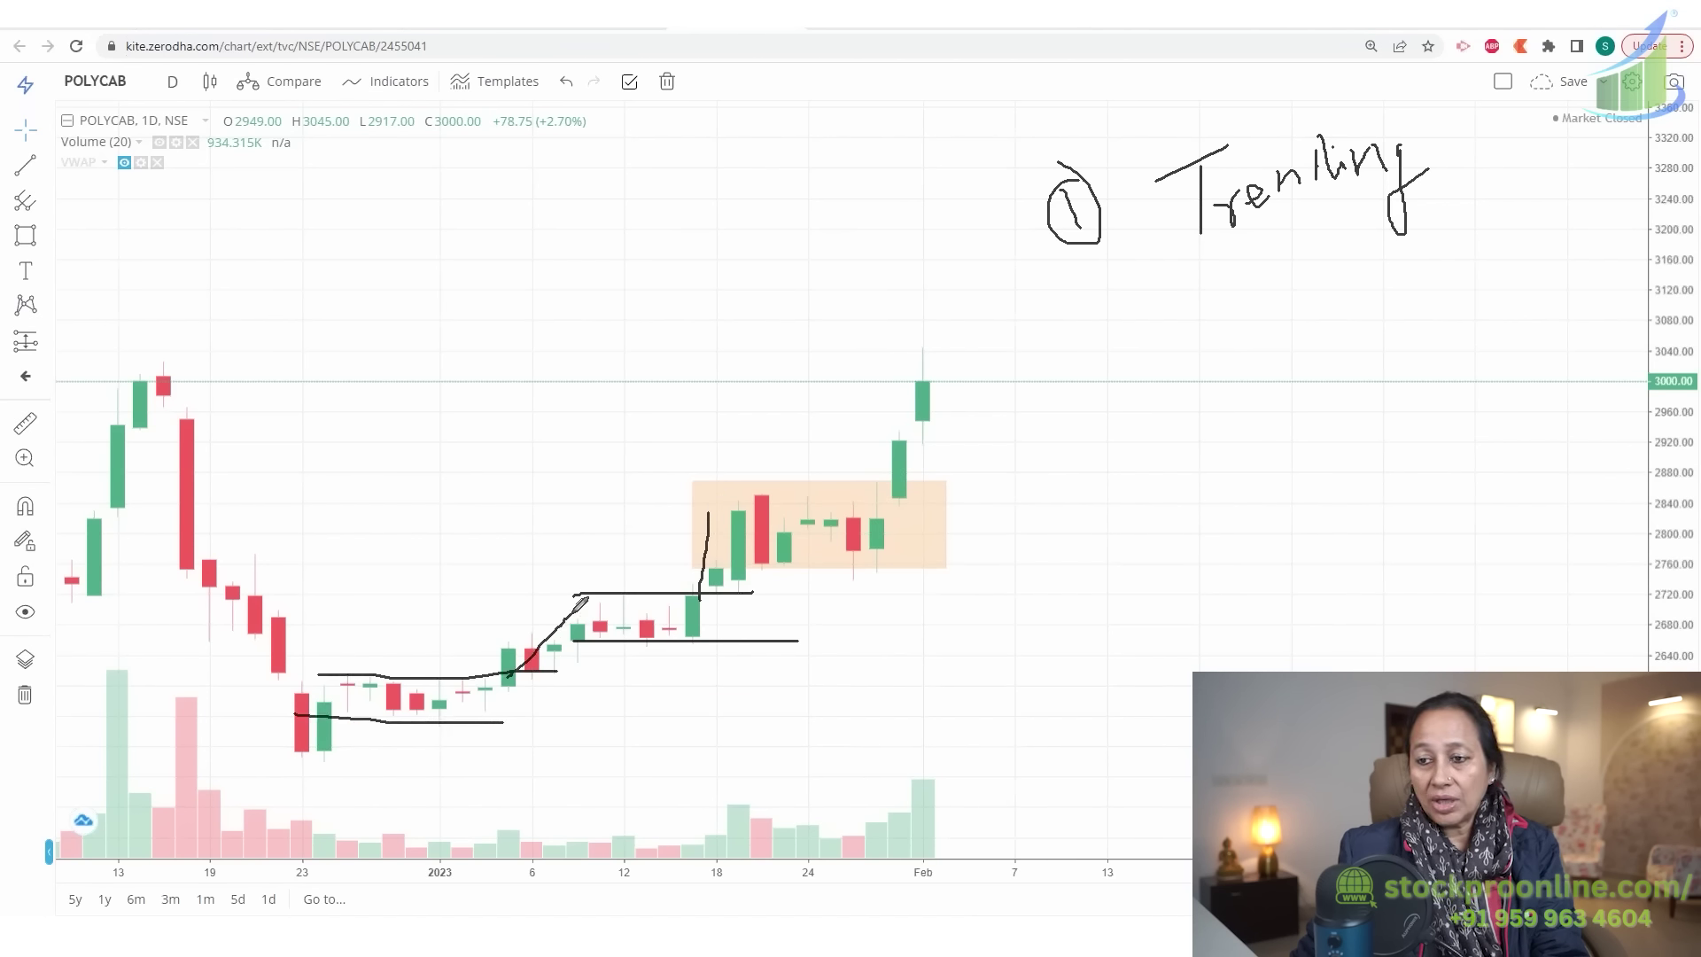
left_click_drag(734, 482, 935, 481)
left_click_drag(729, 565, 950, 561)
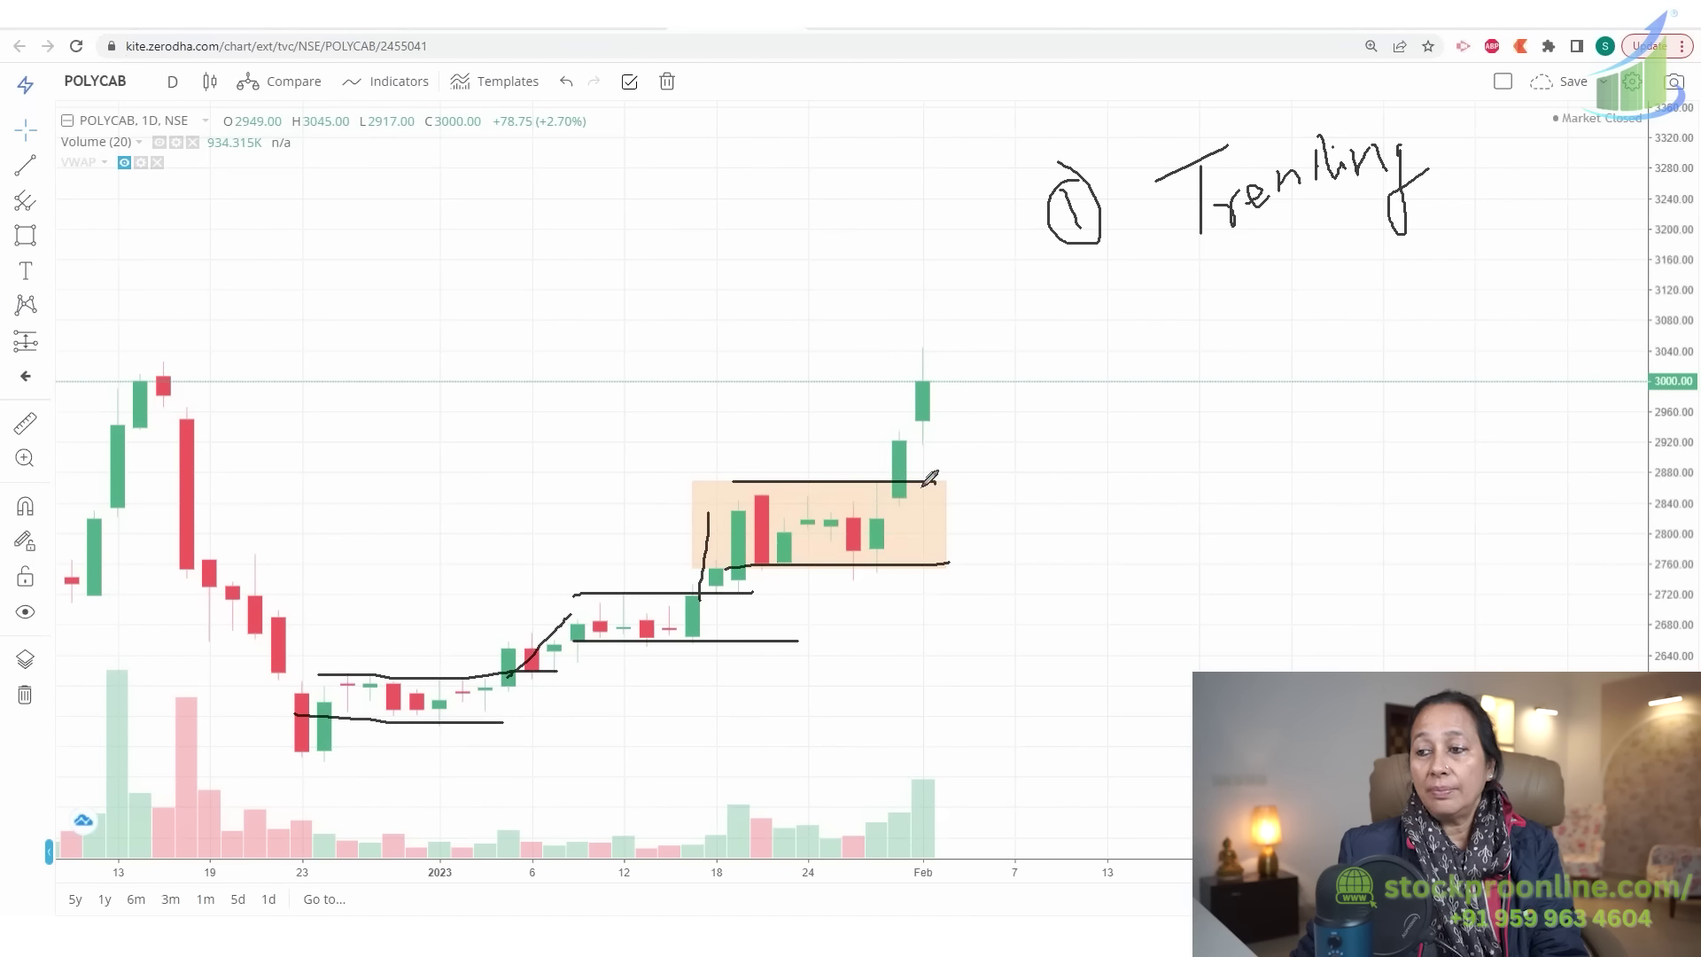
left_click_drag(922, 485, 963, 338)
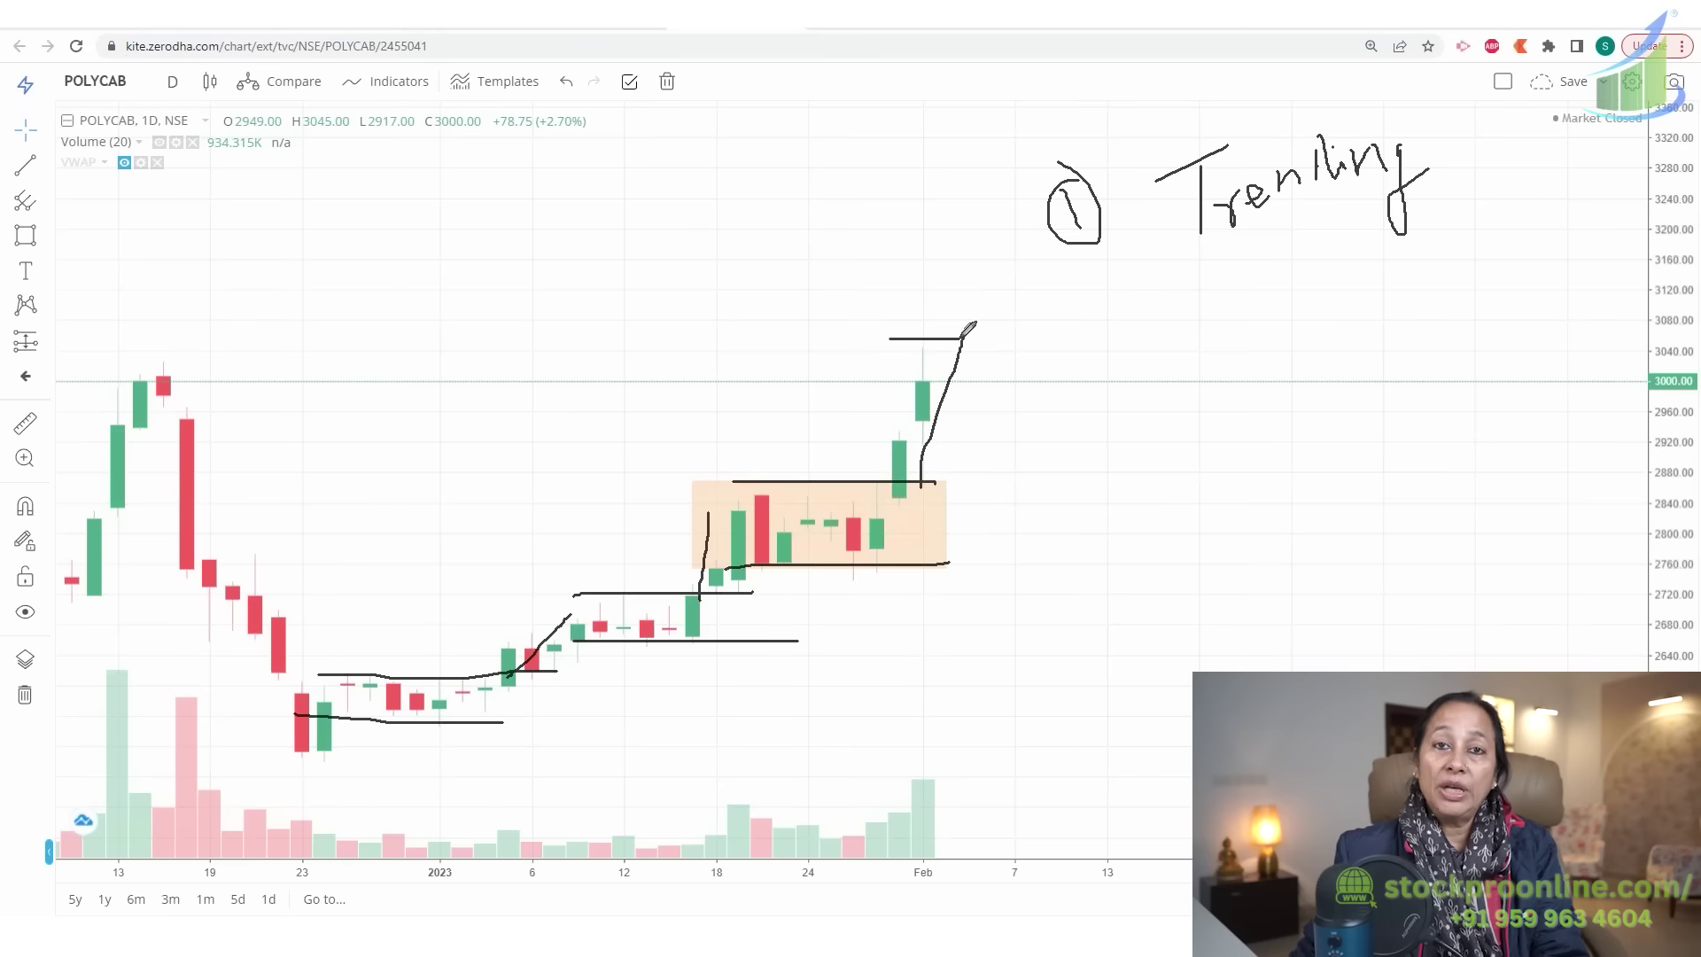
mouse_move(1130, 308)
left_mouse_down()
mouse_move(1180, 302)
mouse_move(1170, 377)
mouse_move(1190, 361)
left_mouse_up()
mouse_move(1152, 282)
left_mouse_down()
mouse_move(1200, 385)
mouse_move(1146, 272)
left_mouse_up()
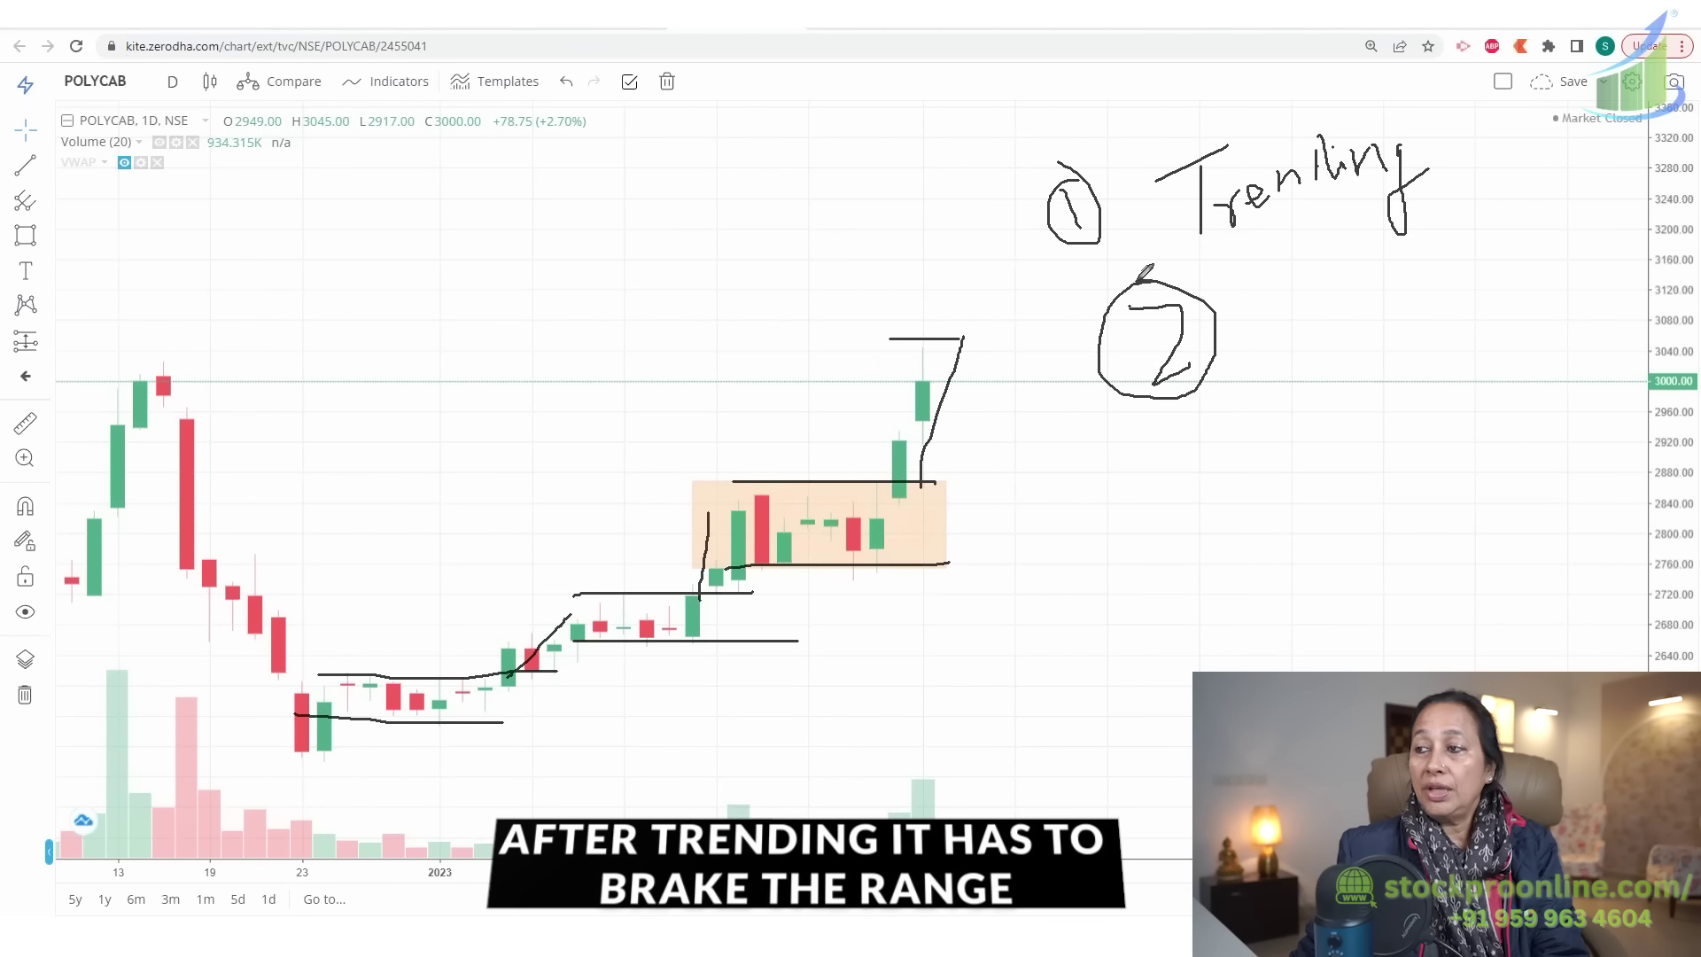
Write 'Range' and the range size beside the circled 2
mouse_move(1292, 266)
left_mouse_down()
mouse_move(1293, 292)
mouse_move(1329, 252)
mouse_move(1417, 365)
left_mouse_up()
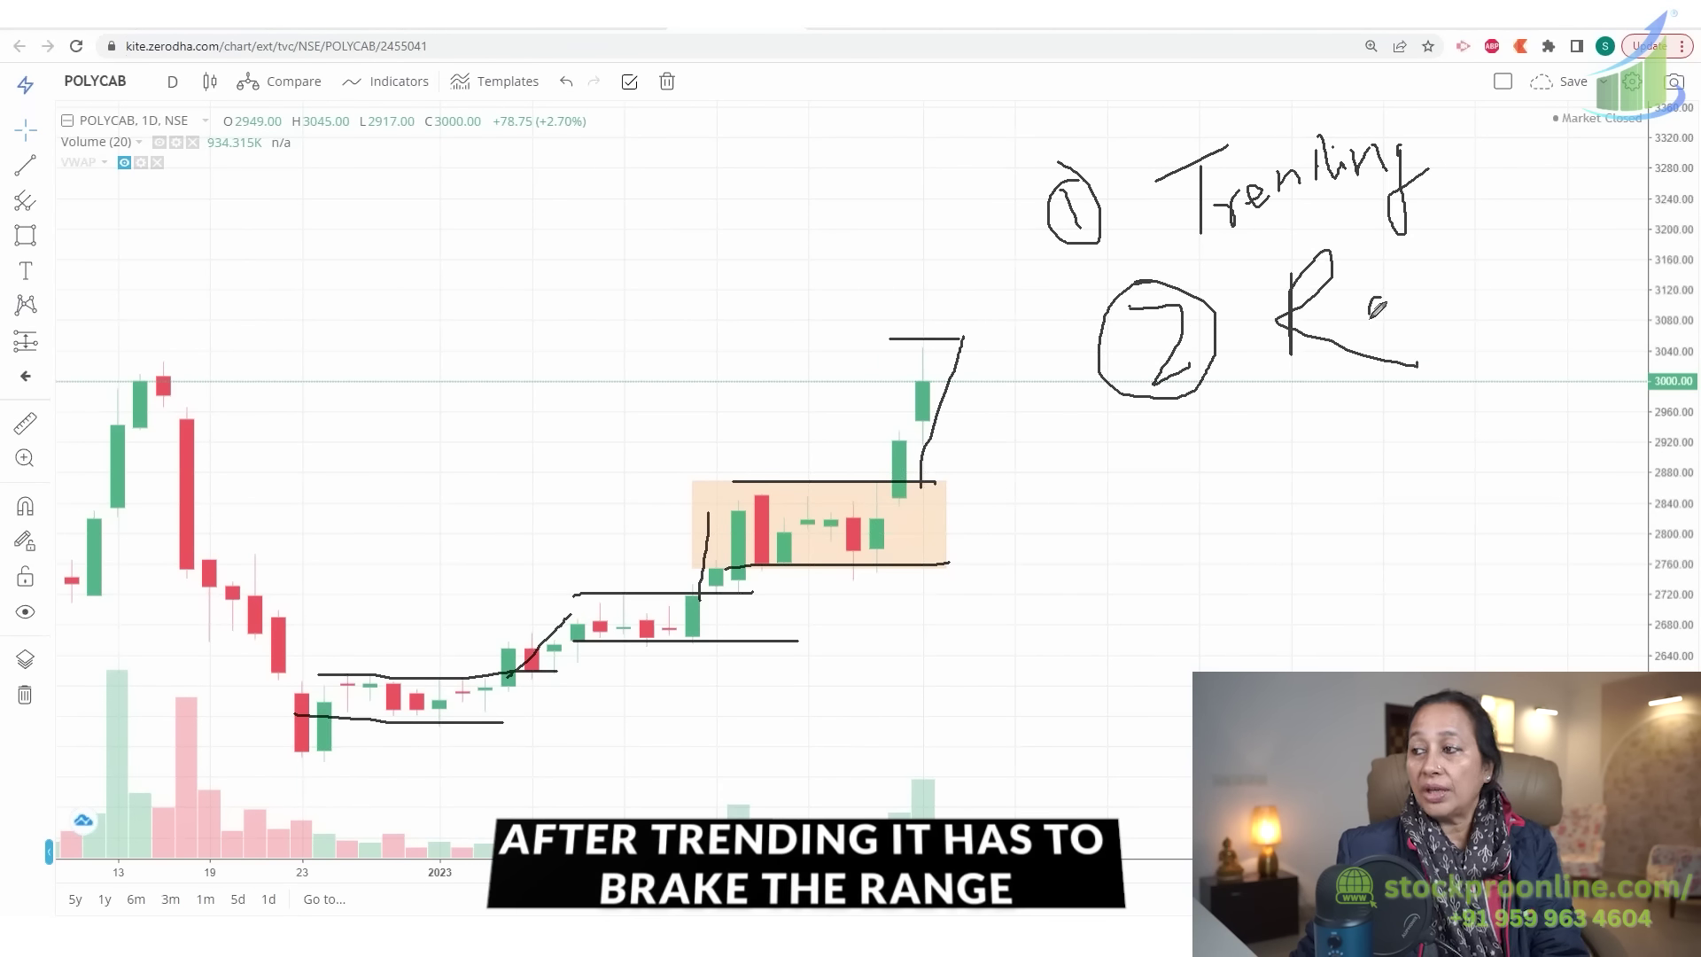
mouse_move(1388, 307)
left_mouse_down()
mouse_move(1399, 292)
mouse_move(1427, 311)
mouse_move(1470, 264)
mouse_move(1457, 279)
mouse_move(1523, 266)
mouse_move(1524, 285)
left_mouse_up()
mouse_move(1546, 244)
left_mouse_down()
mouse_move(1564, 244)
mouse_move(1559, 275)
mouse_move(1528, 310)
mouse_move(1595, 282)
mouse_move(1605, 247)
mouse_move(1586, 239)
left_mouse_up()
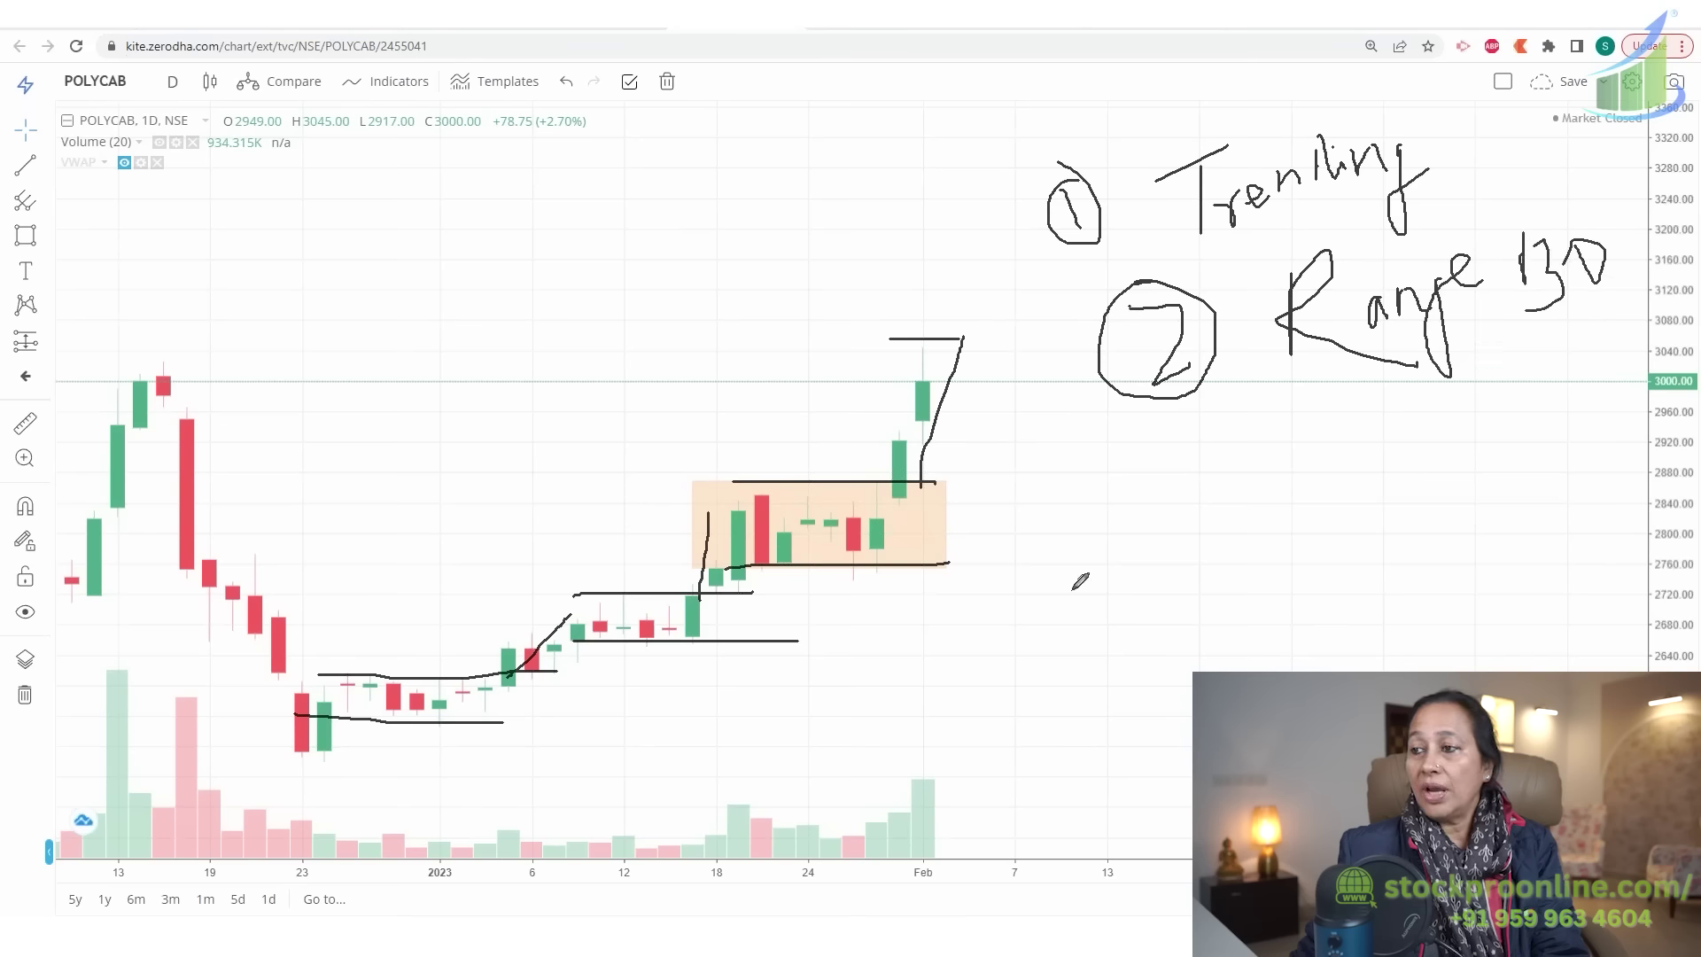
Write a circled 3 labelled 'PB', then clear all the hand-drawn annotations
mouse_move(1136, 496)
left_mouse_down()
mouse_move(1178, 539)
mouse_move(1151, 581)
mouse_move(1103, 524)
mouse_move(1275, 523)
left_mouse_up()
mouse_move(1342, 470)
left_mouse_down()
mouse_move(1340, 549)
mouse_move(1329, 447)
mouse_move(1353, 497)
mouse_move(1418, 491)
left_mouse_up()
mouse_move(1409, 427)
left_mouse_down()
mouse_move(1475, 474)
mouse_move(1411, 501)
left_mouse_up()
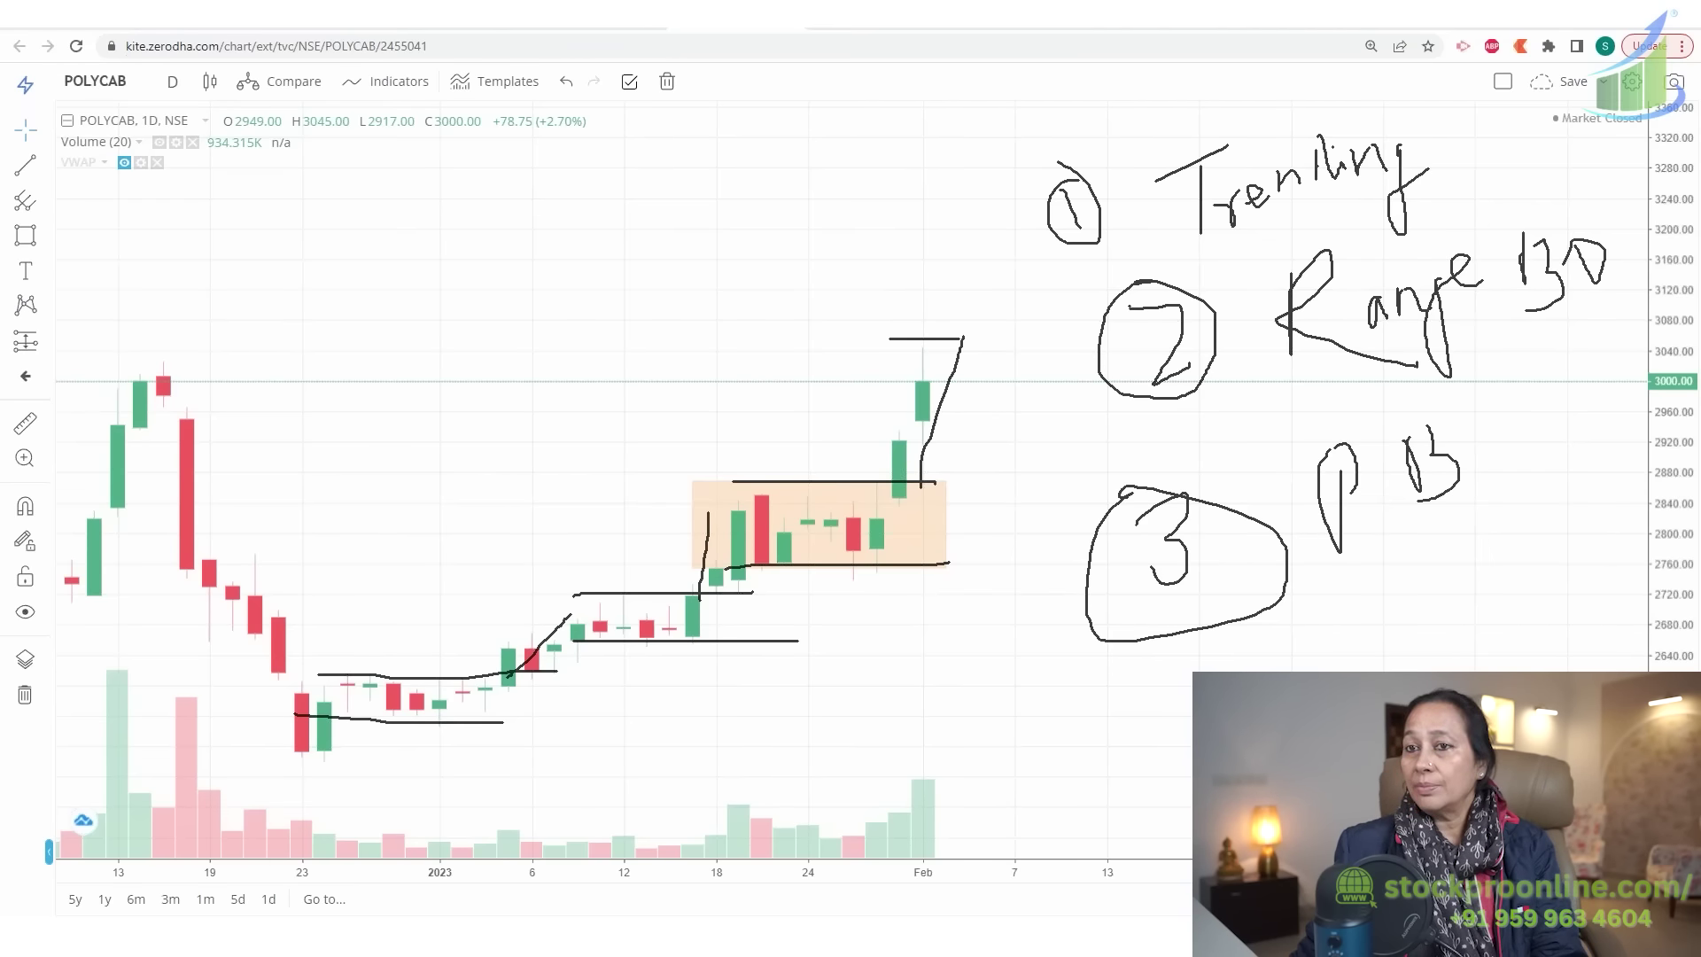
key("Escape")
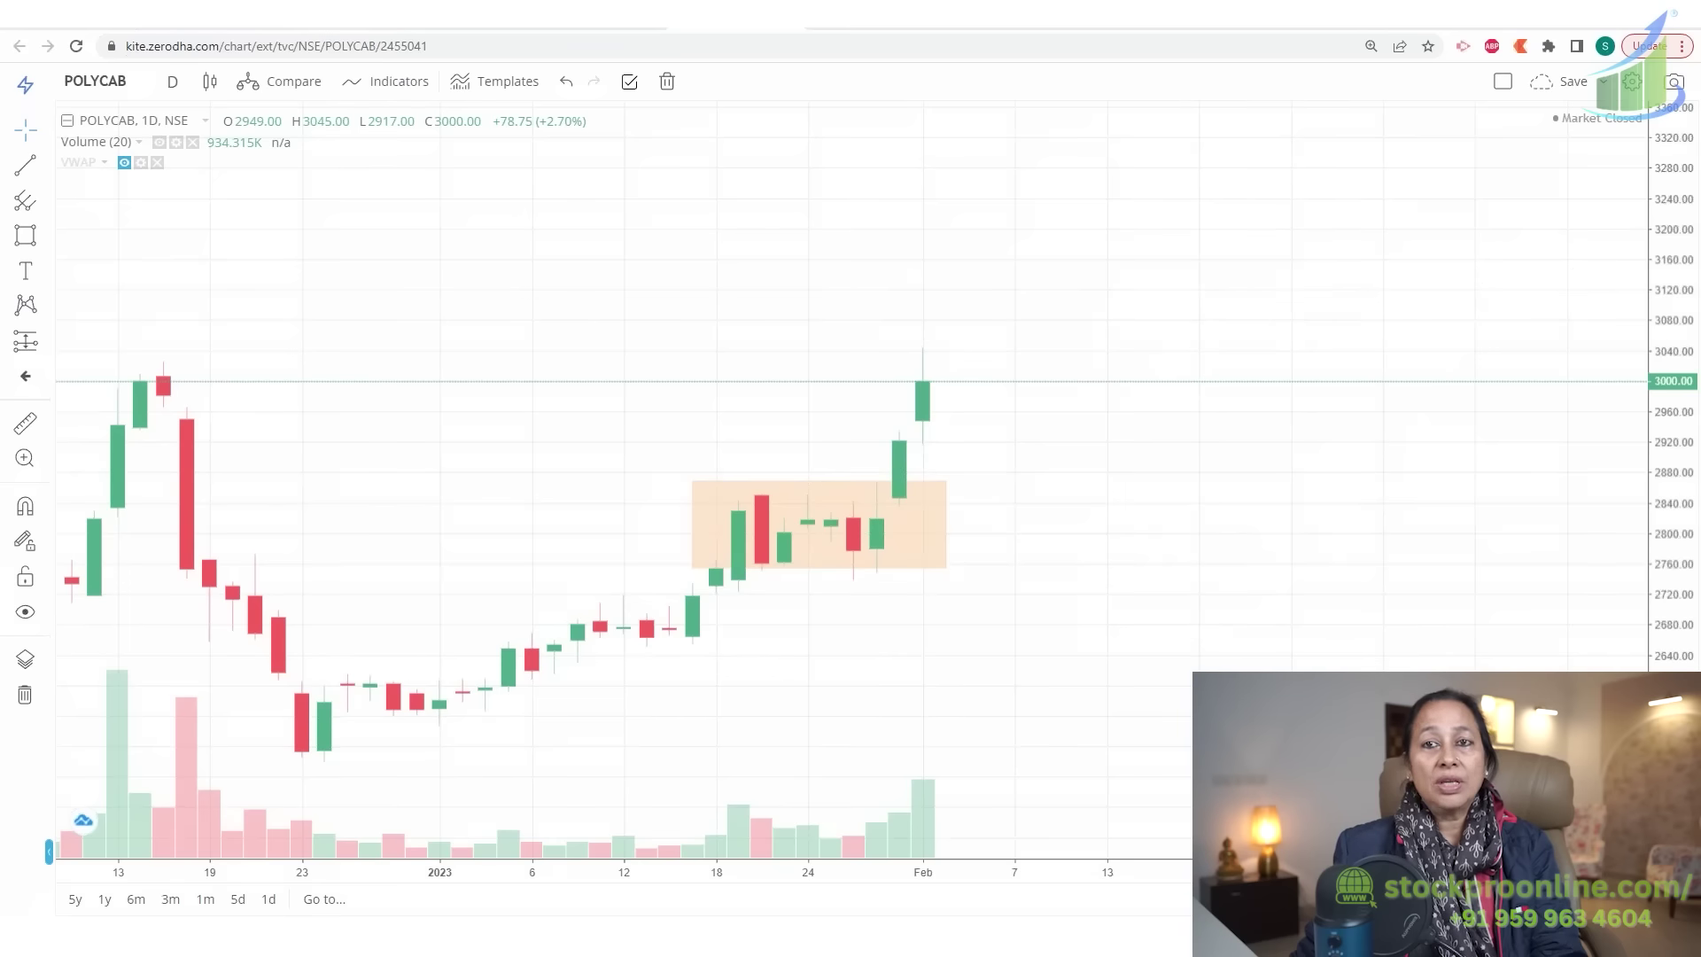
Show the VWAP indicator and switch the POLYCAB chart to 5-minute candles
left_click(125, 164)
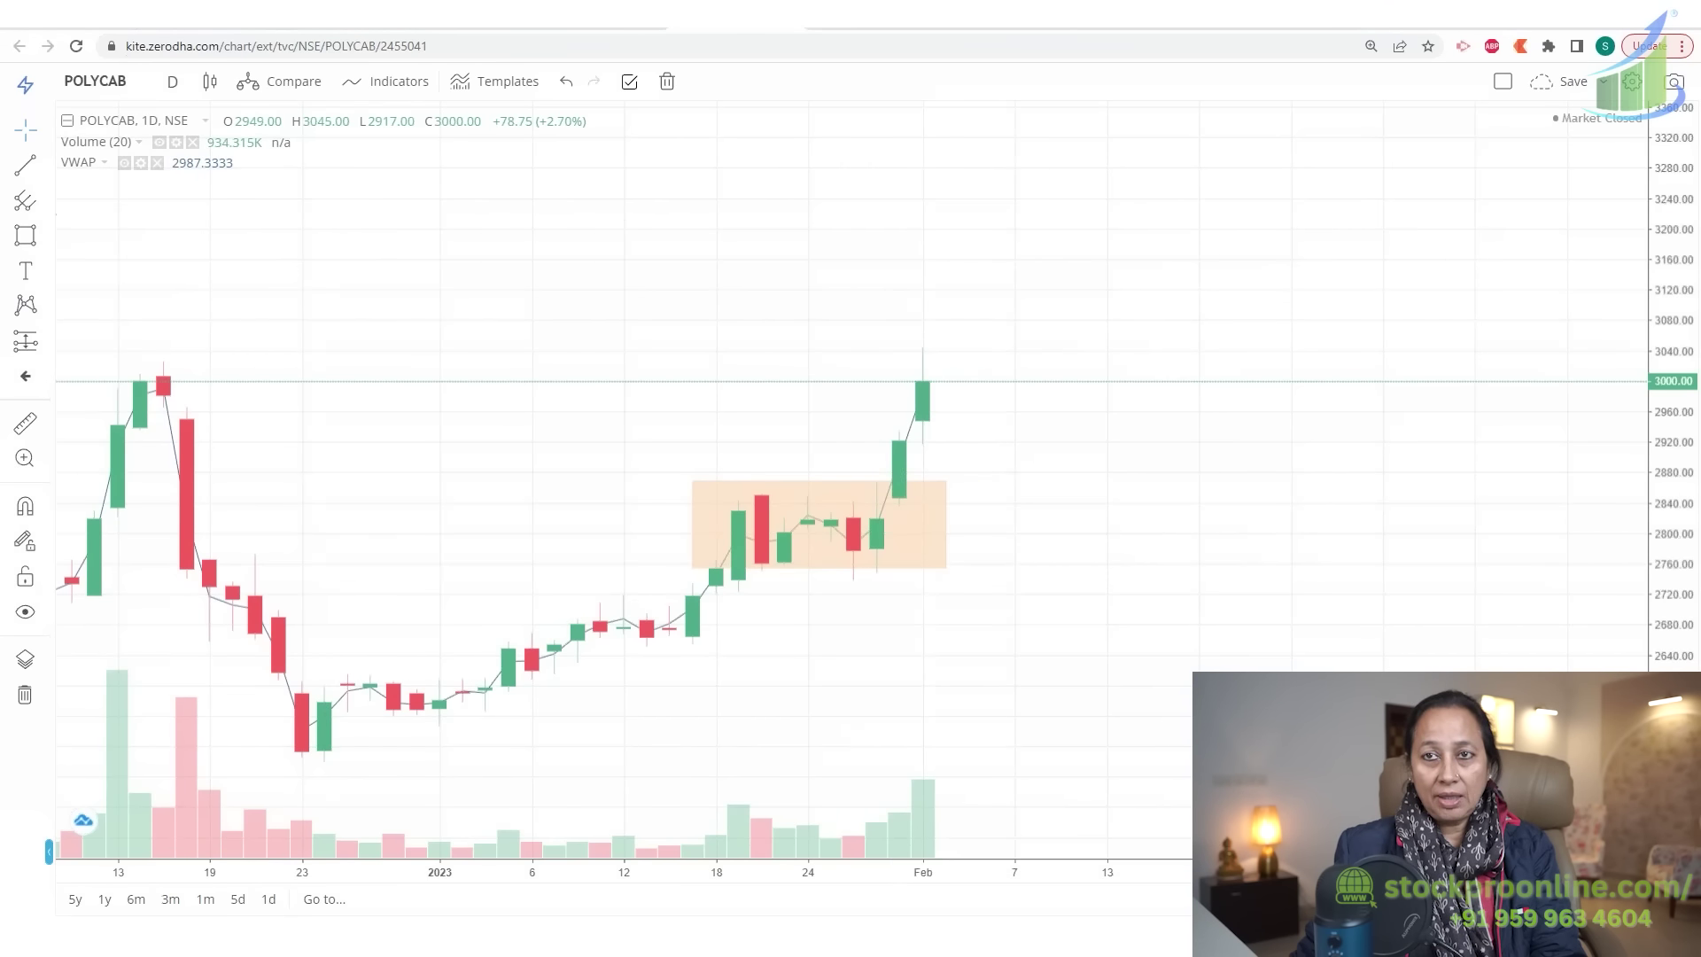
left_click(174, 82)
left_click(217, 249)
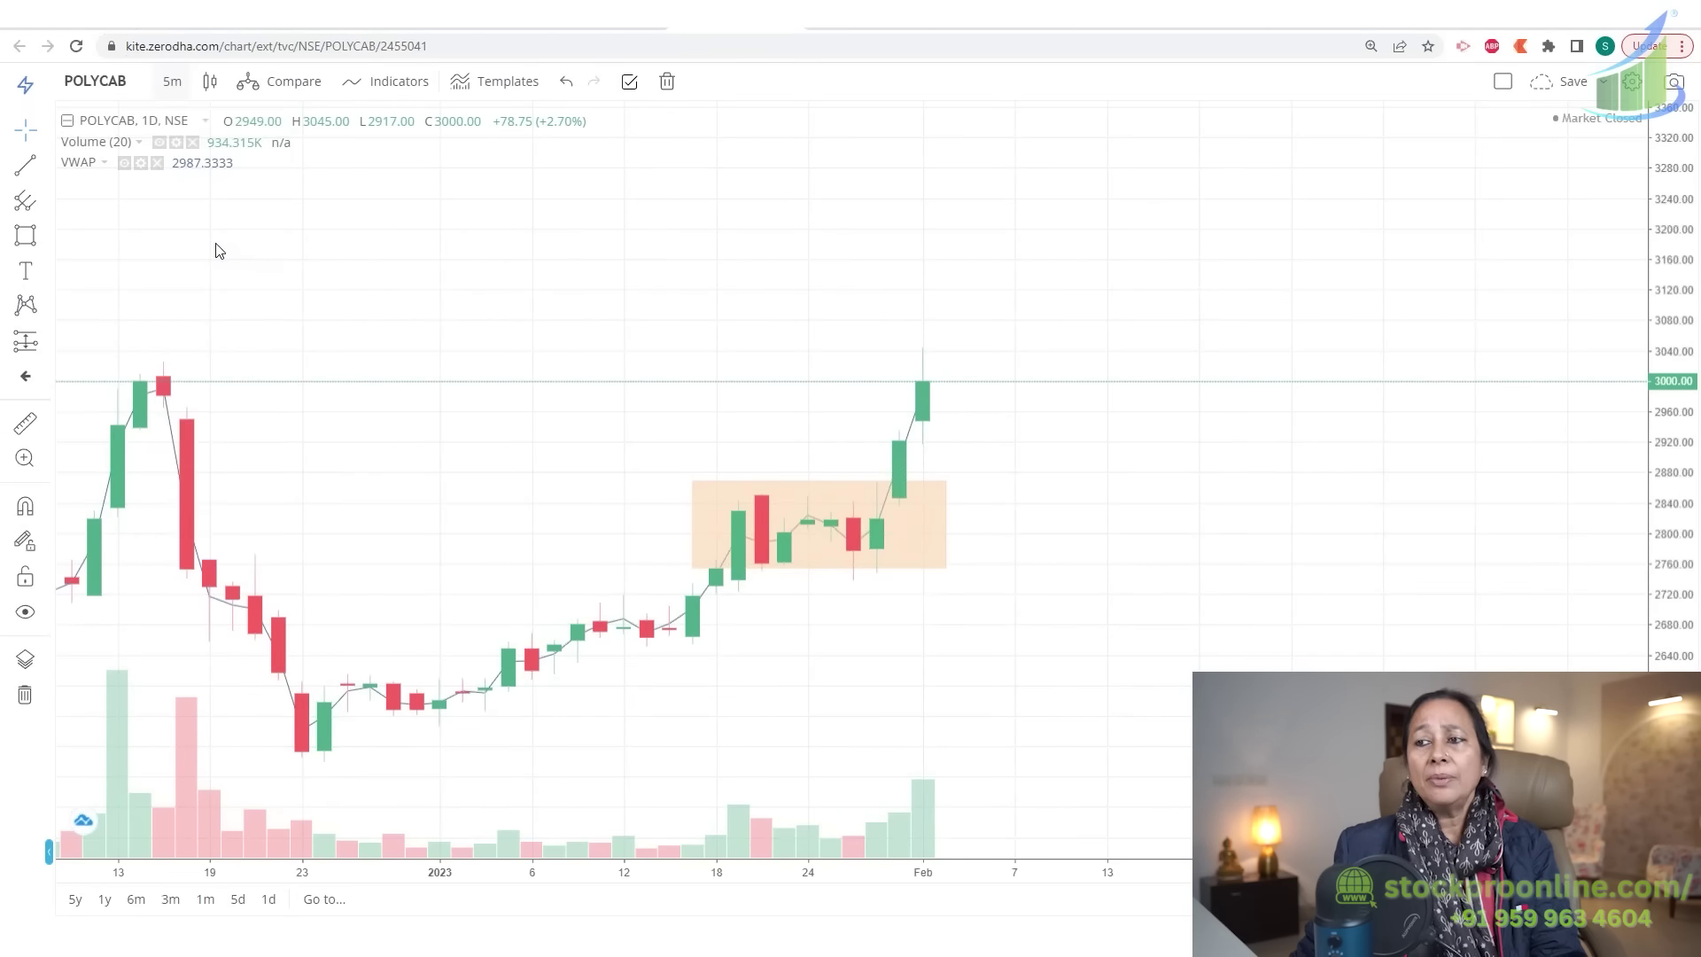
Zoom in and stretch the price scale so the 31 Jan range box and breakout fill the view
scroll(1059, 649, "down", 5)
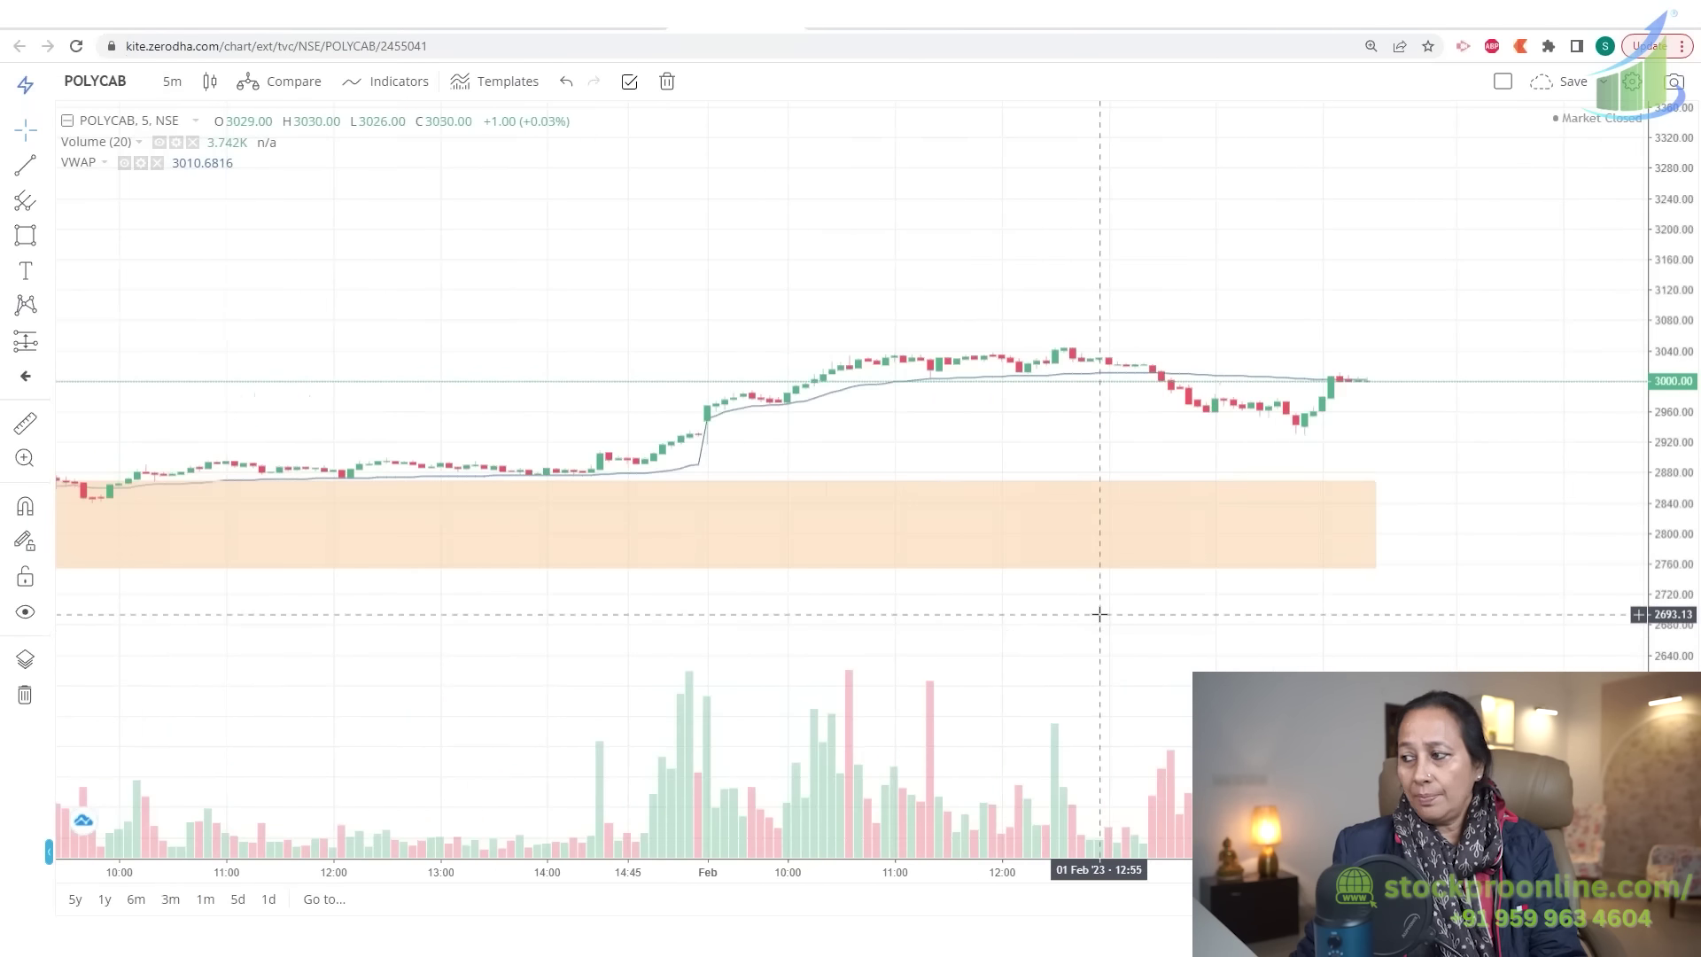
left_click_drag(1651, 381, 1651, 345)
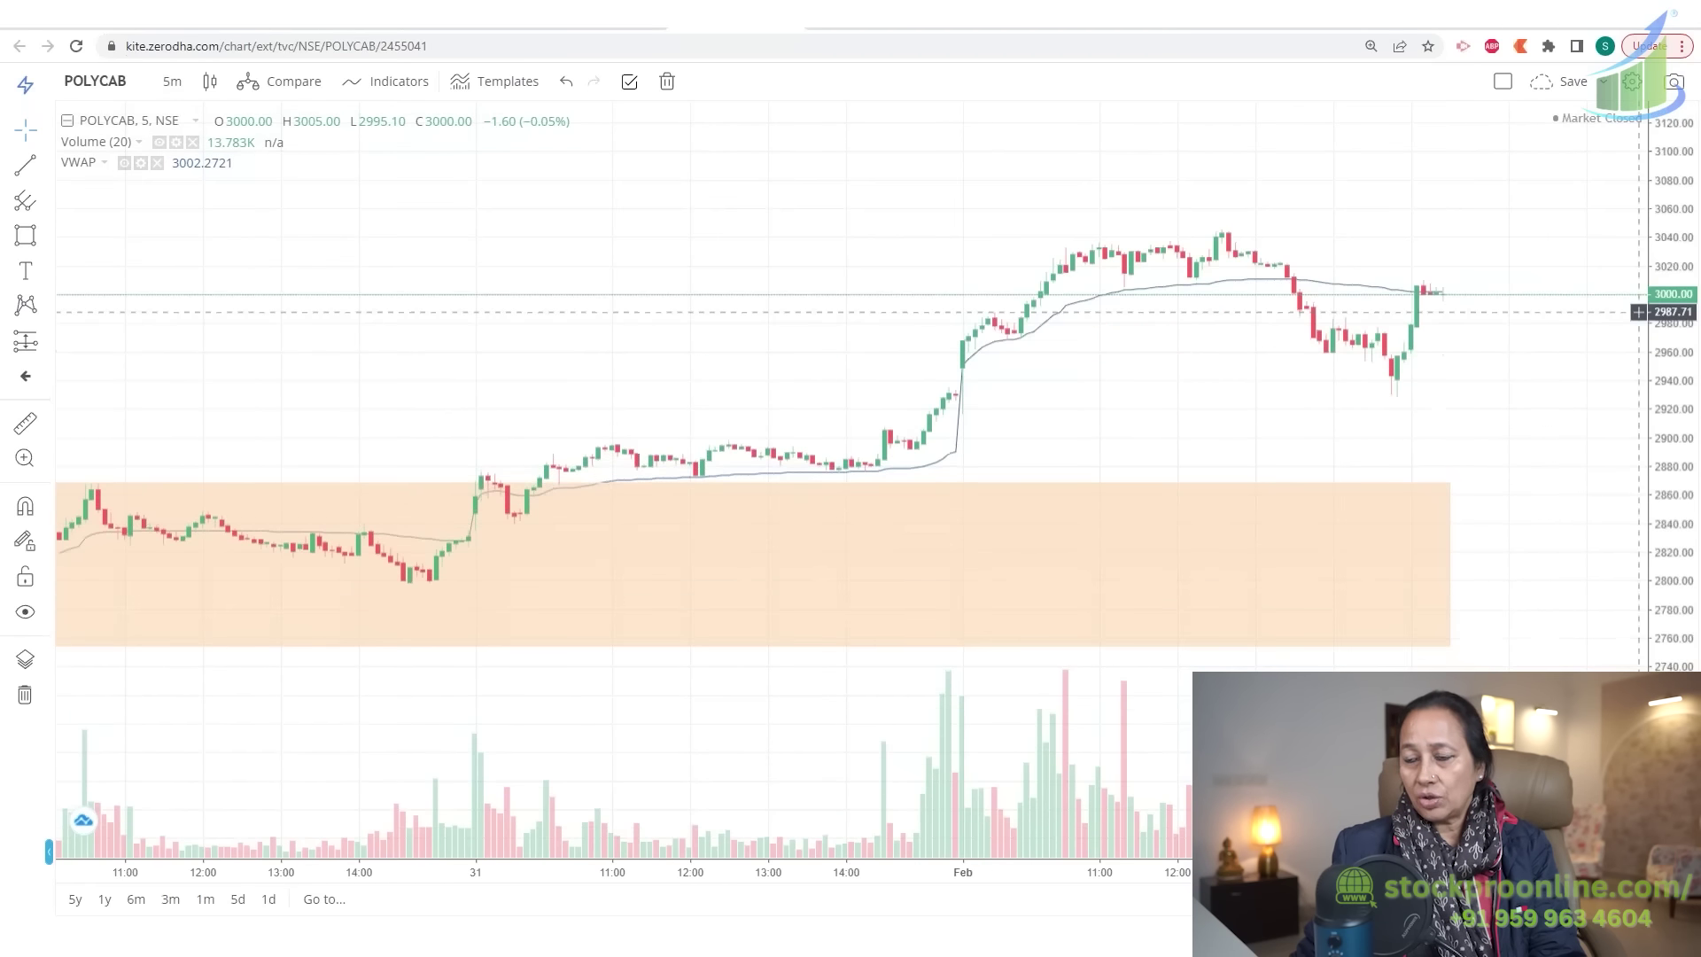
scroll(833, 532, "down", 5)
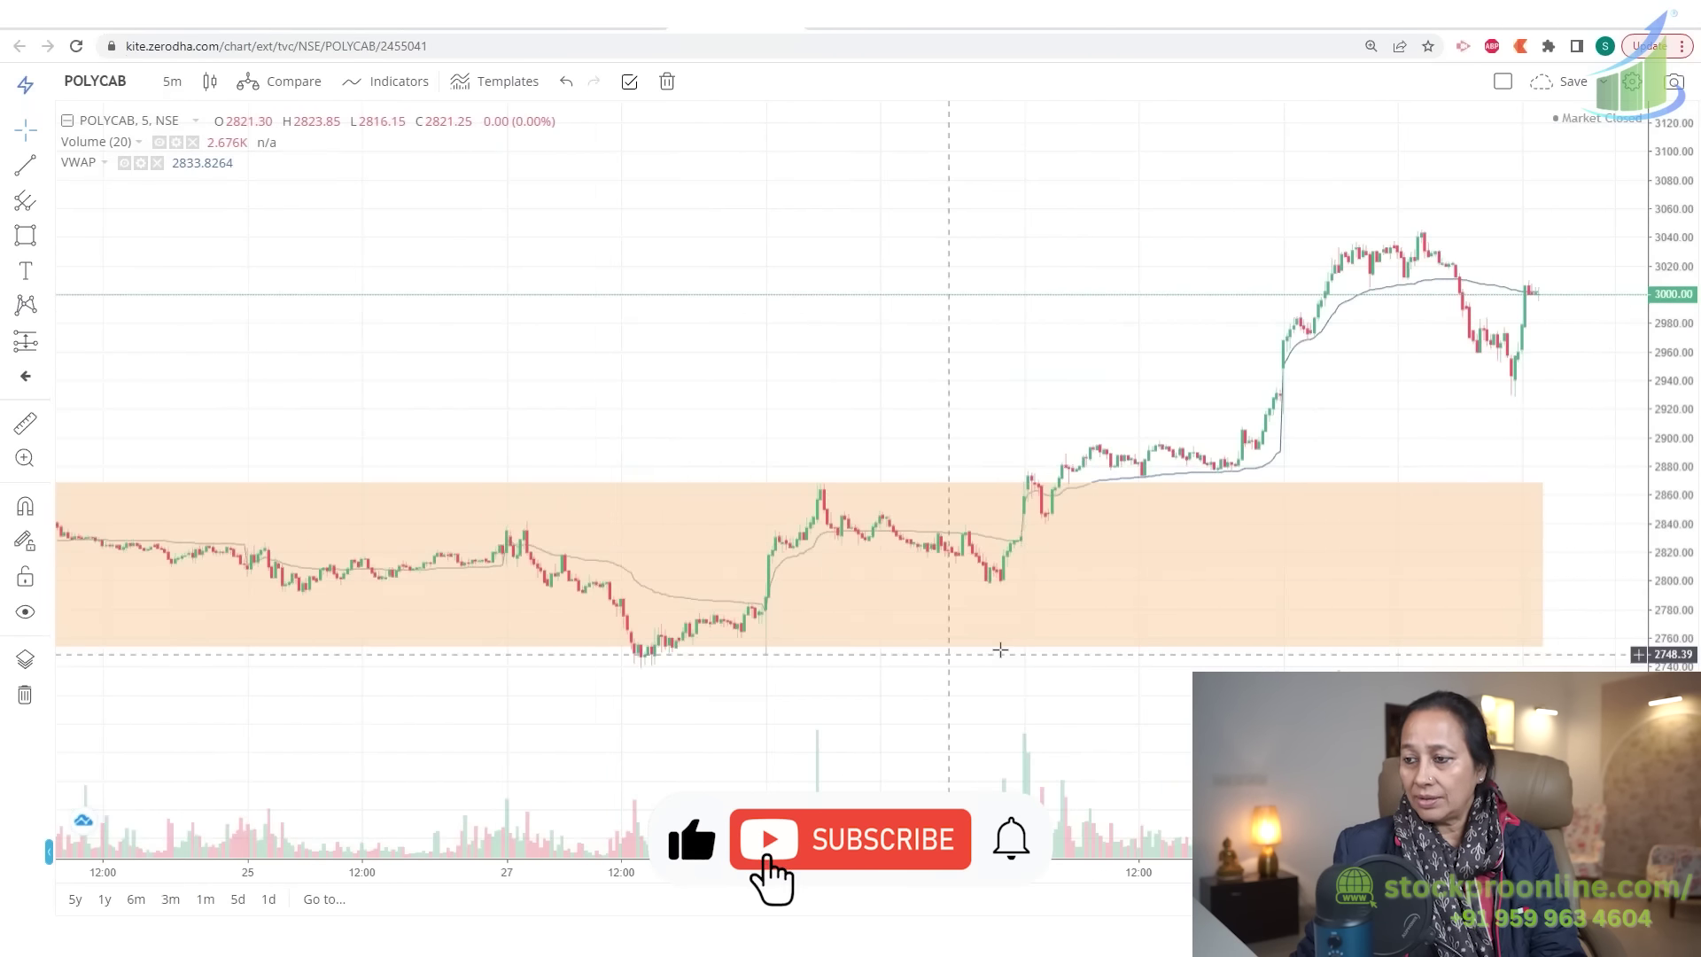
left_click_drag(998, 646, 839, 694)
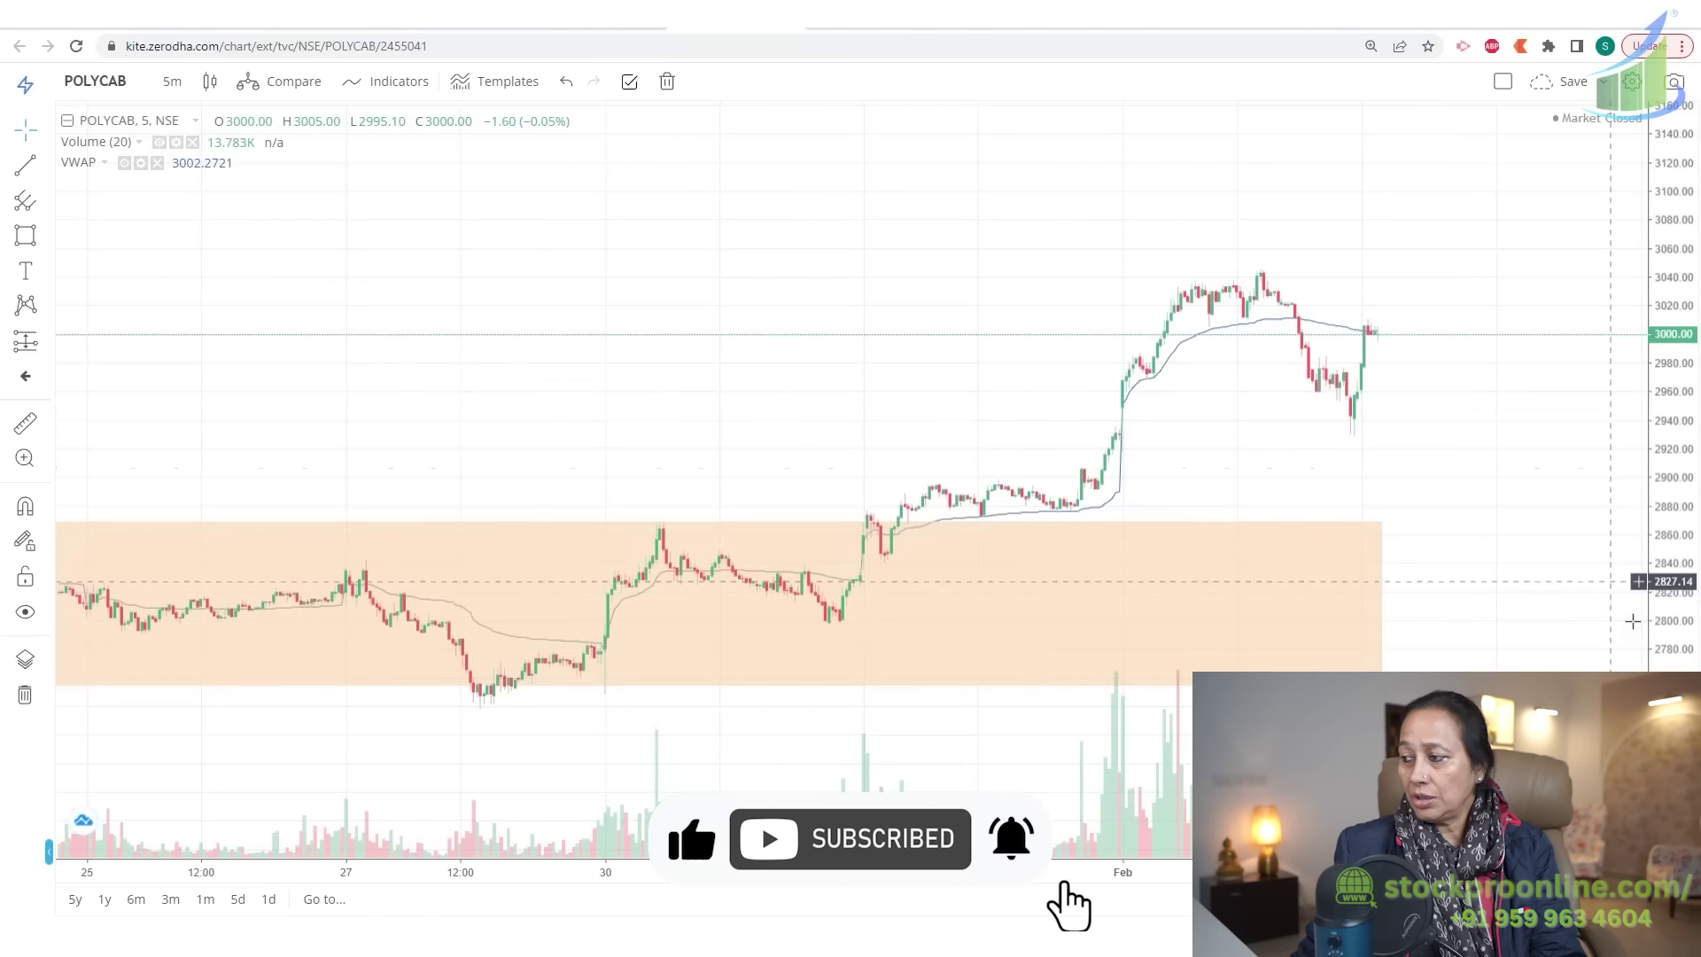
left_click_drag(1638, 581, 1633, 417)
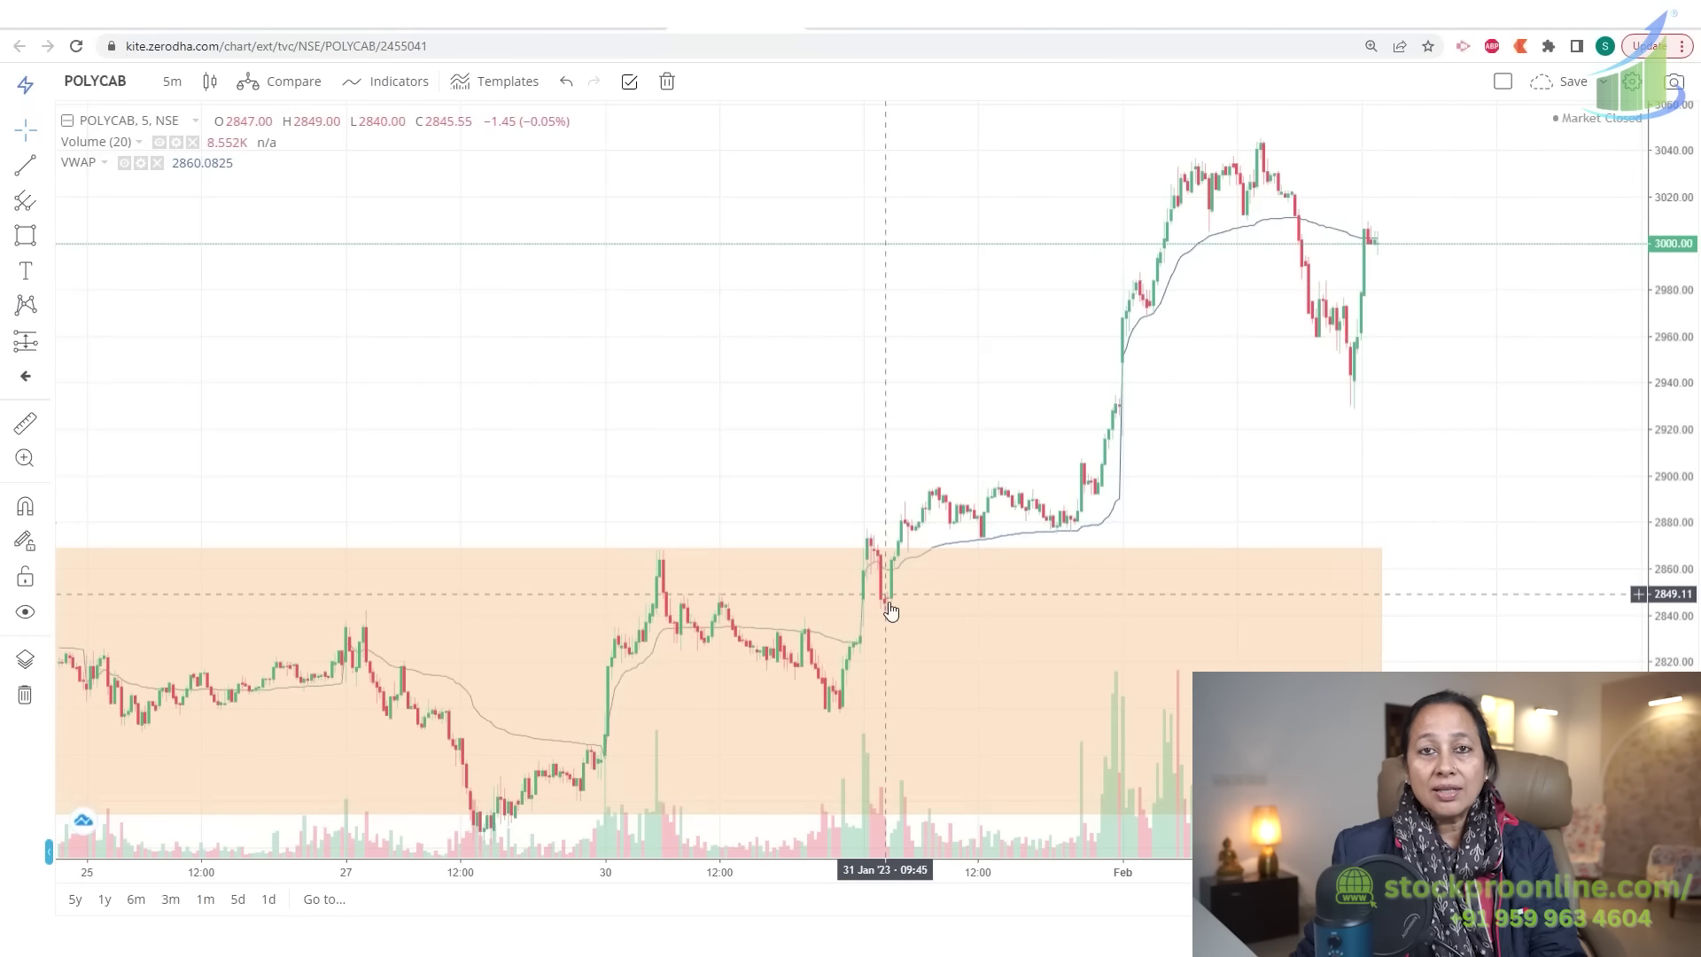
scroll(1027, 581, "up", 2)
scroll(1029, 584, "up", 2)
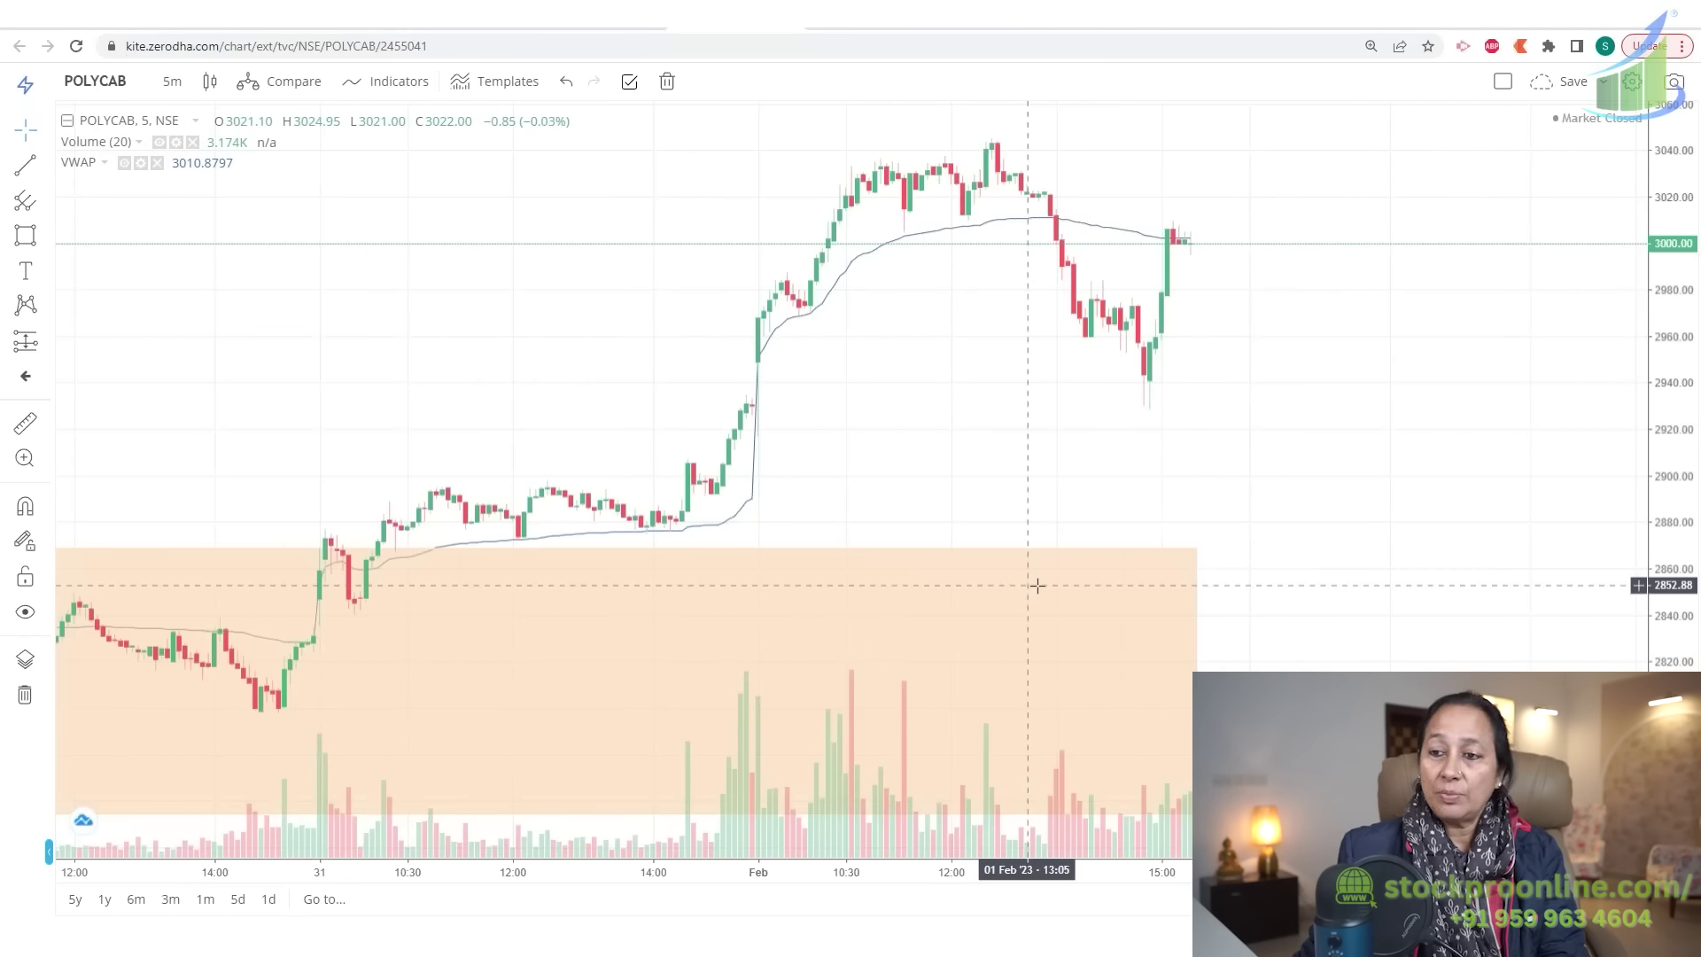
left_click_drag(1665, 561, 1626, 401)
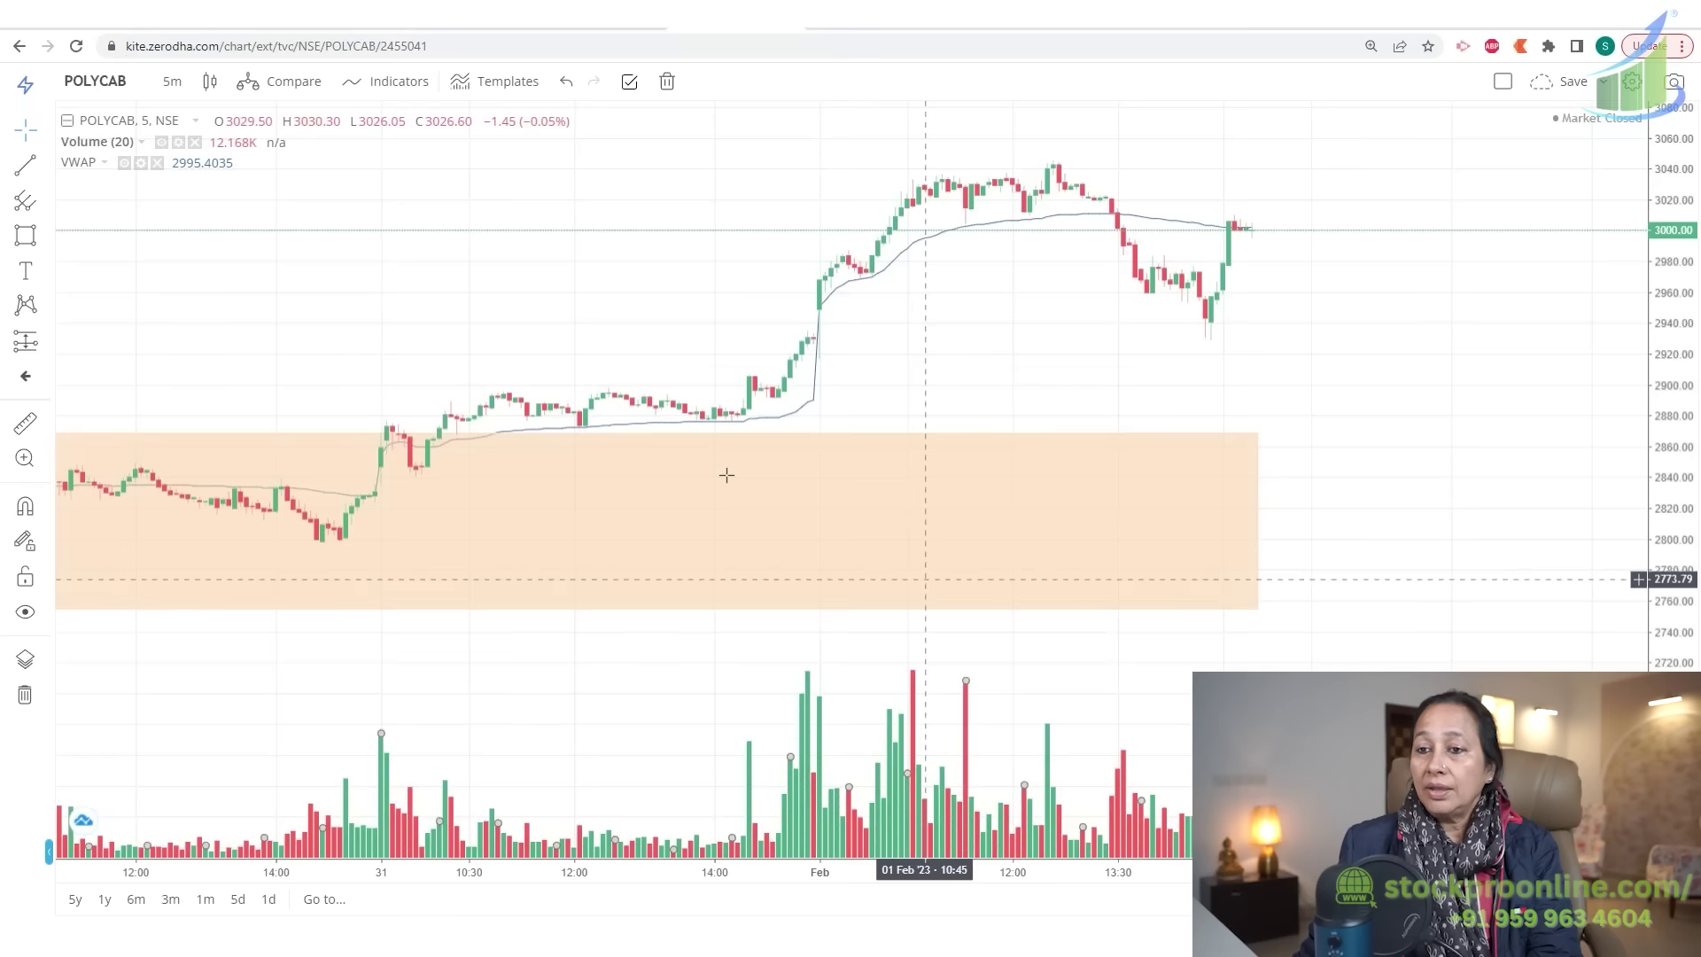
Reset the chart fit, mark the range box top, circle the breakout candle, and underline quiet volume
key("alt+r")
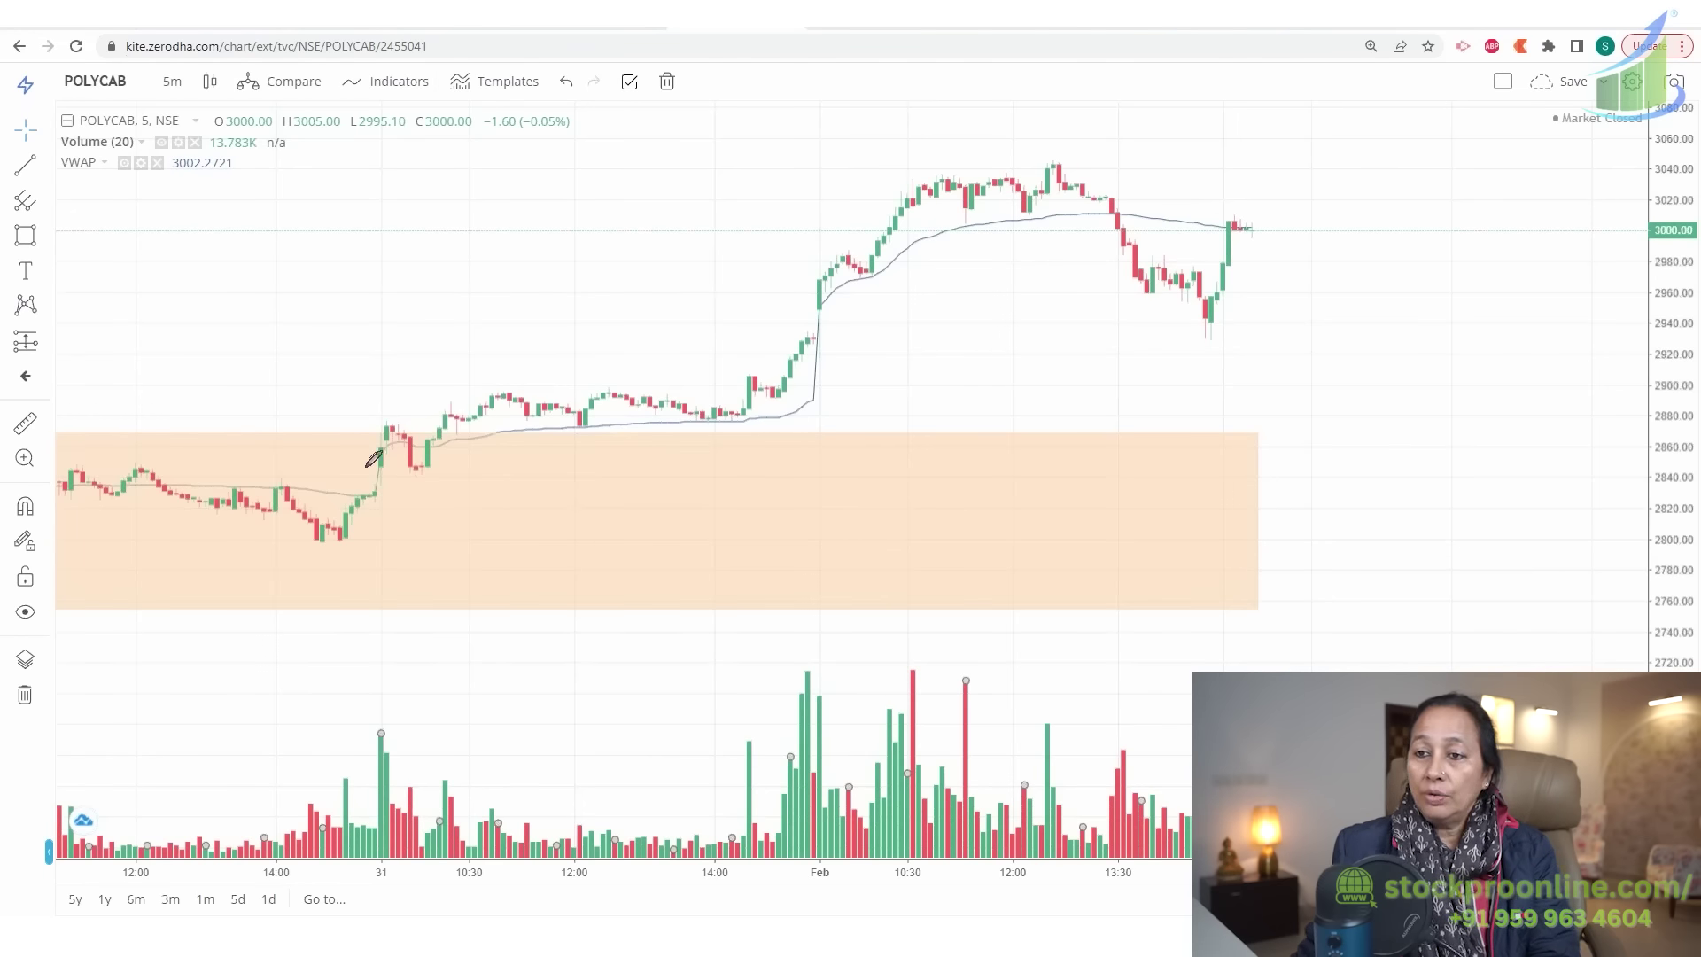
left_click_drag(339, 427, 588, 427)
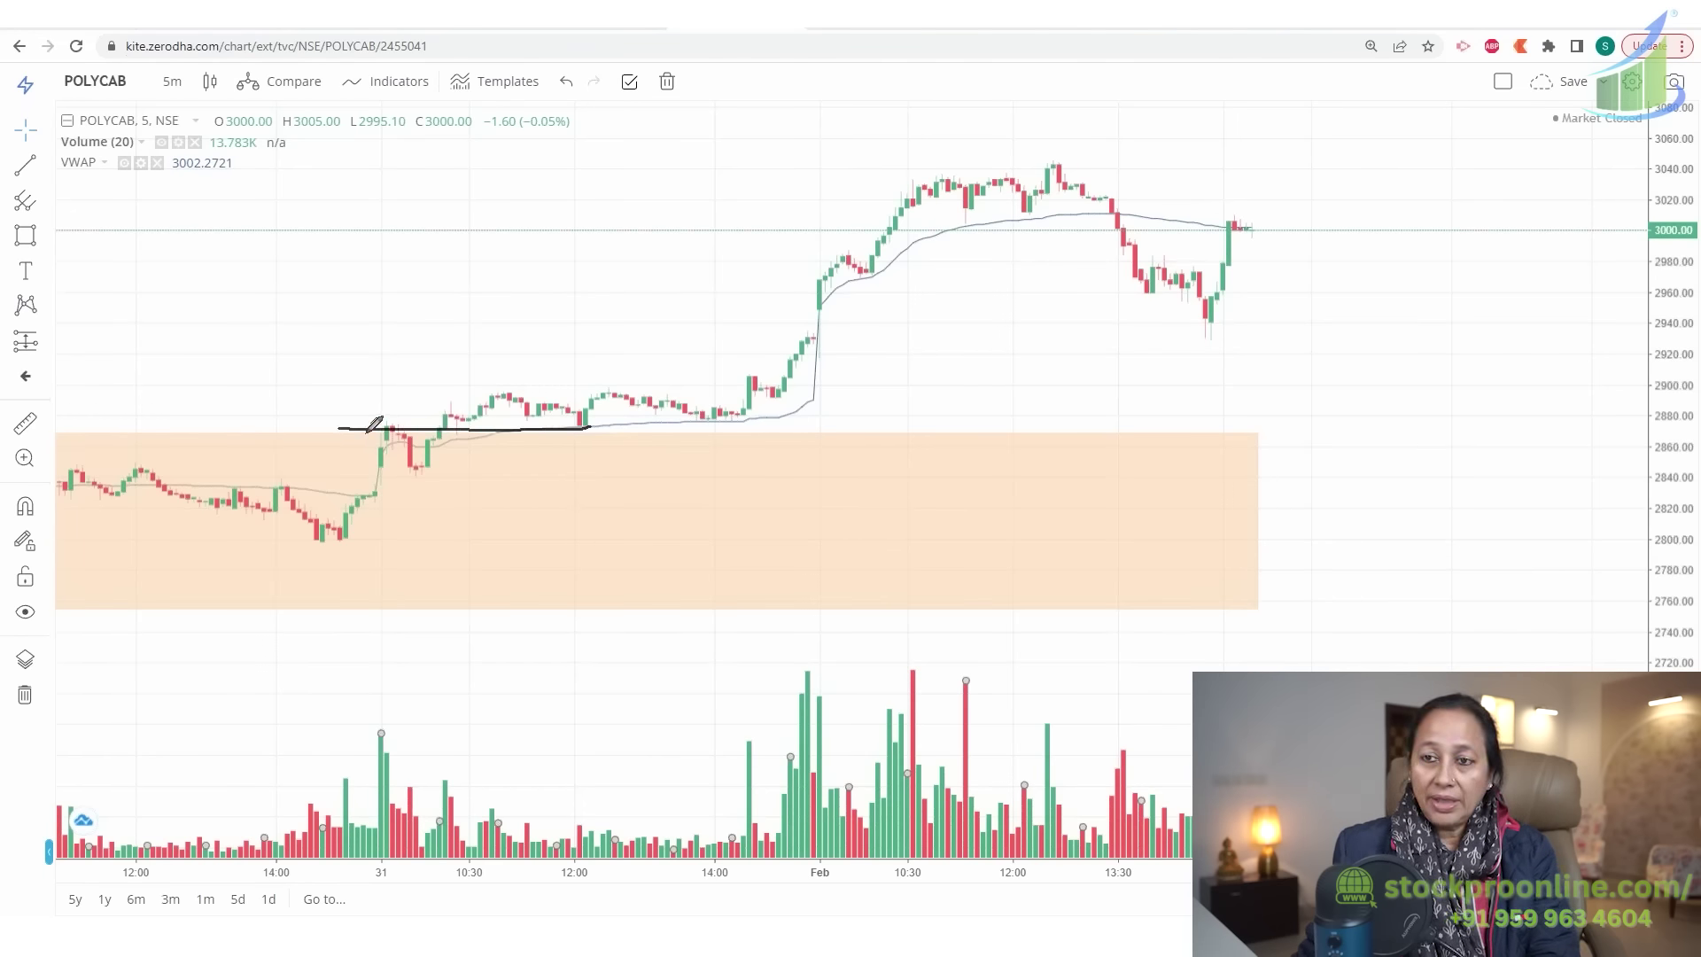
mouse_move(388, 416)
left_mouse_down()
mouse_move(377, 434)
mouse_move(398, 427)
mouse_move(418, 471)
mouse_move(448, 418)
mouse_move(524, 381)
mouse_move(583, 419)
mouse_move(601, 408)
left_mouse_up()
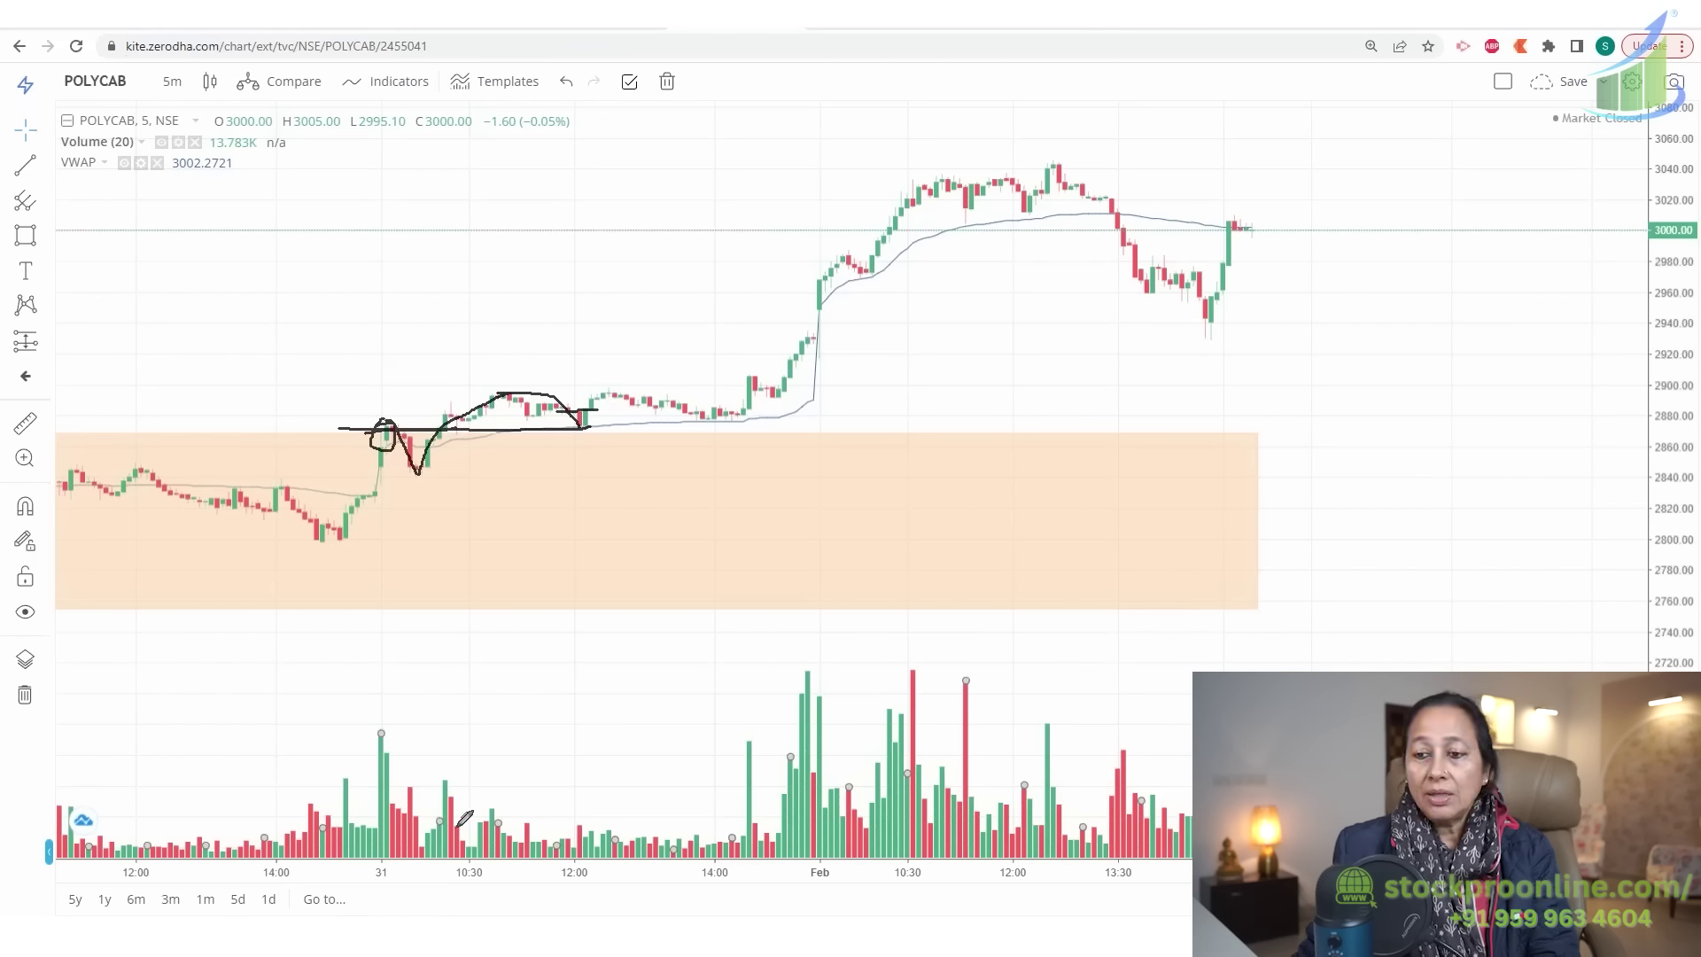
left_click_drag(457, 825, 753, 830)
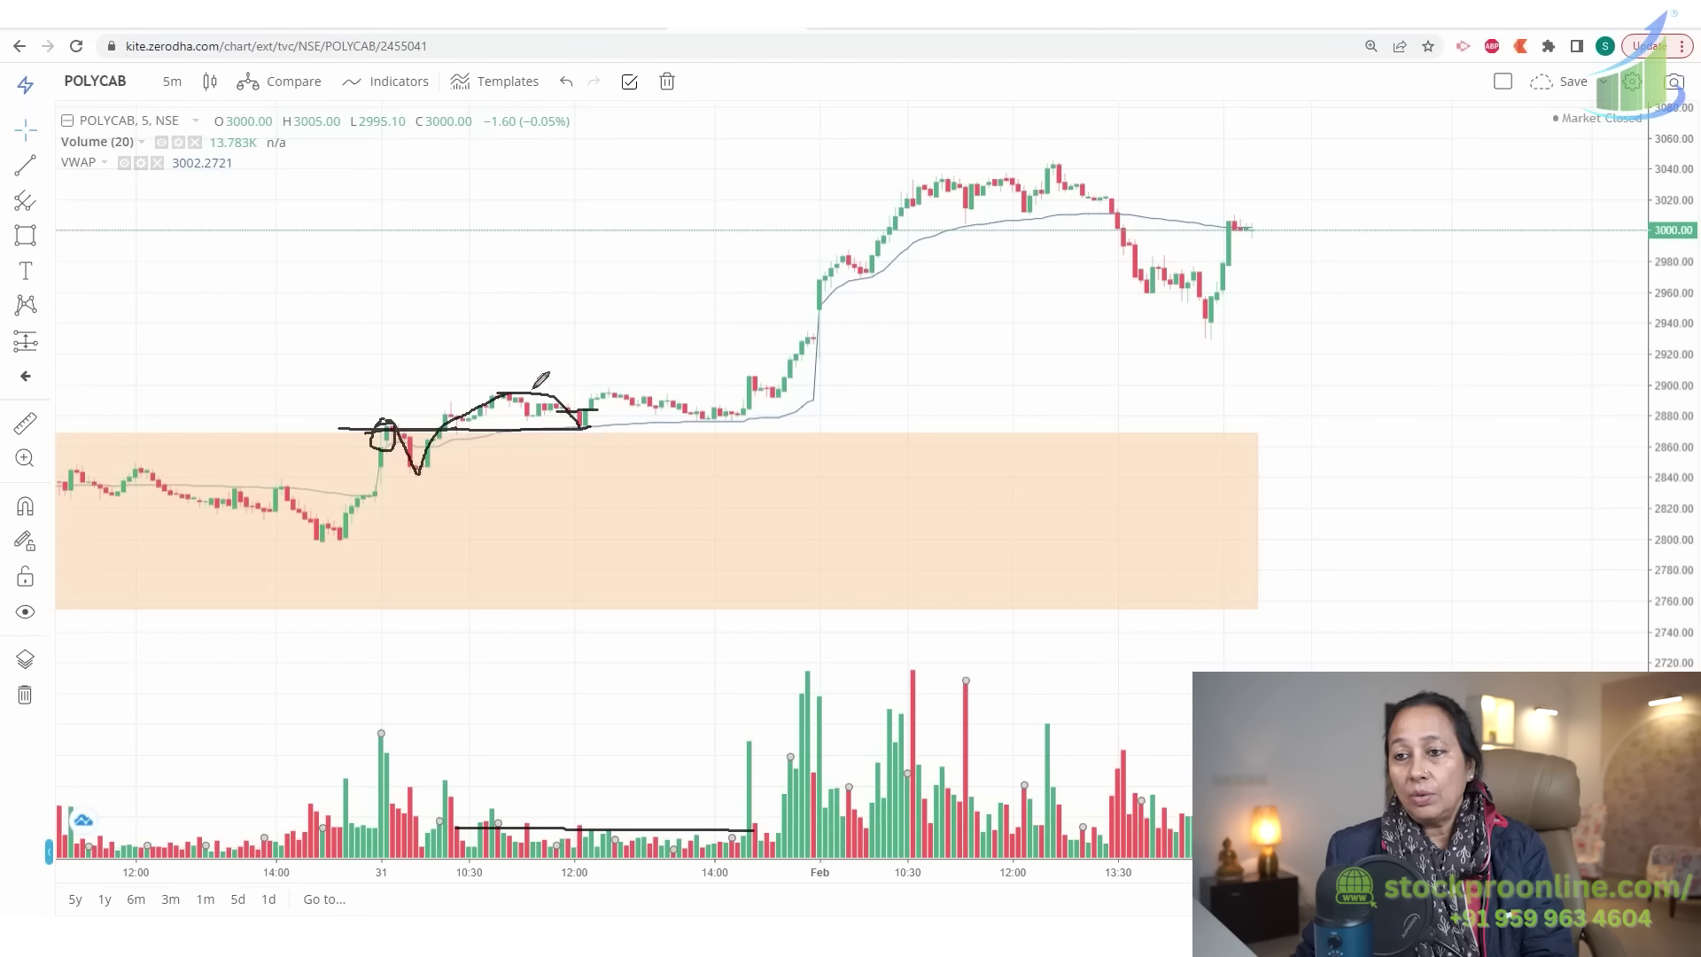
Trace the consolidation's top and lower edges and arrow the breakout down to the volume spike
left_click_drag(459, 387, 796, 394)
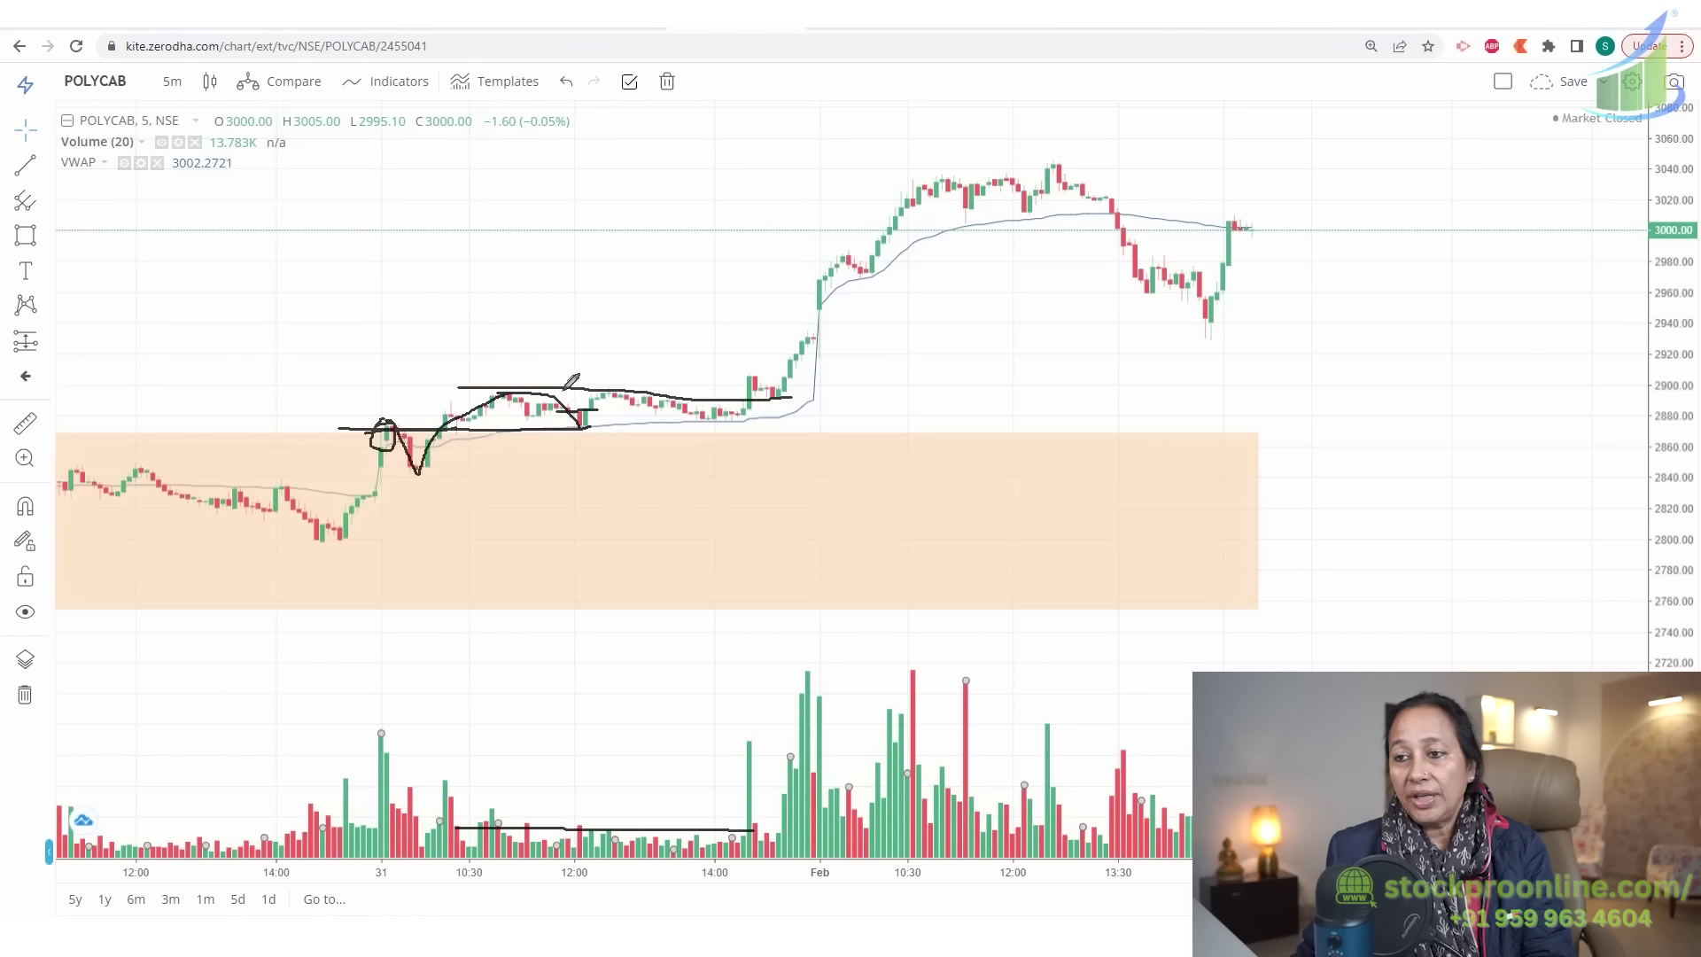
left_click_drag(565, 387, 842, 388)
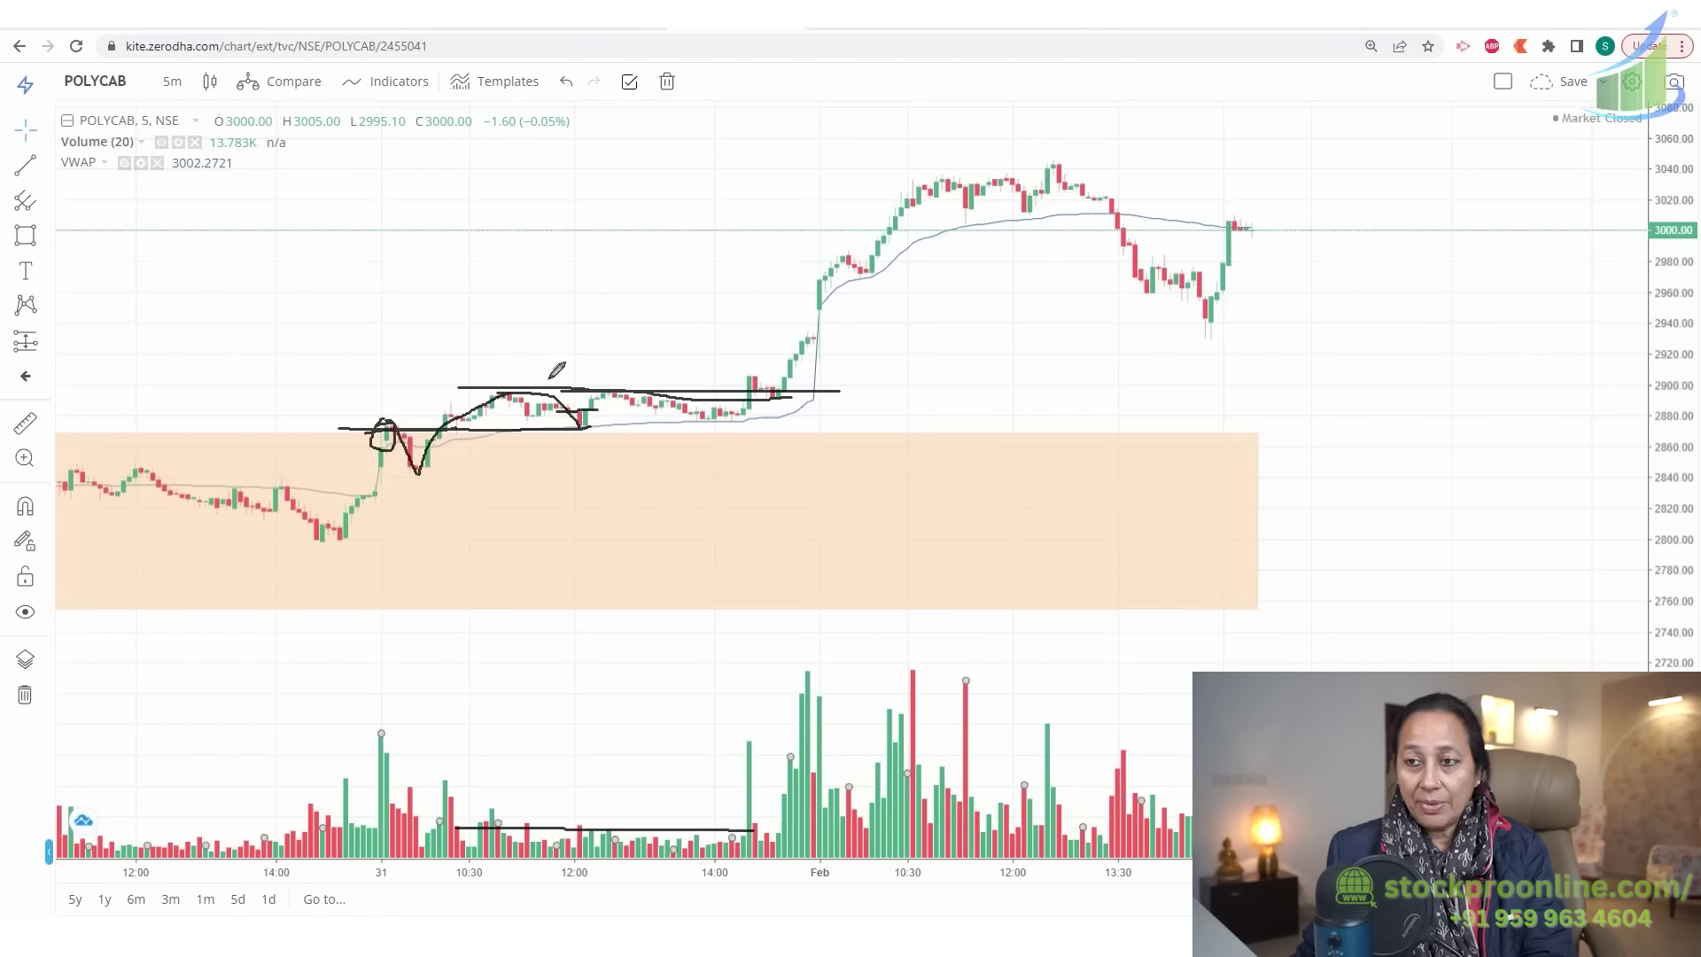
left_click_drag(469, 387, 821, 386)
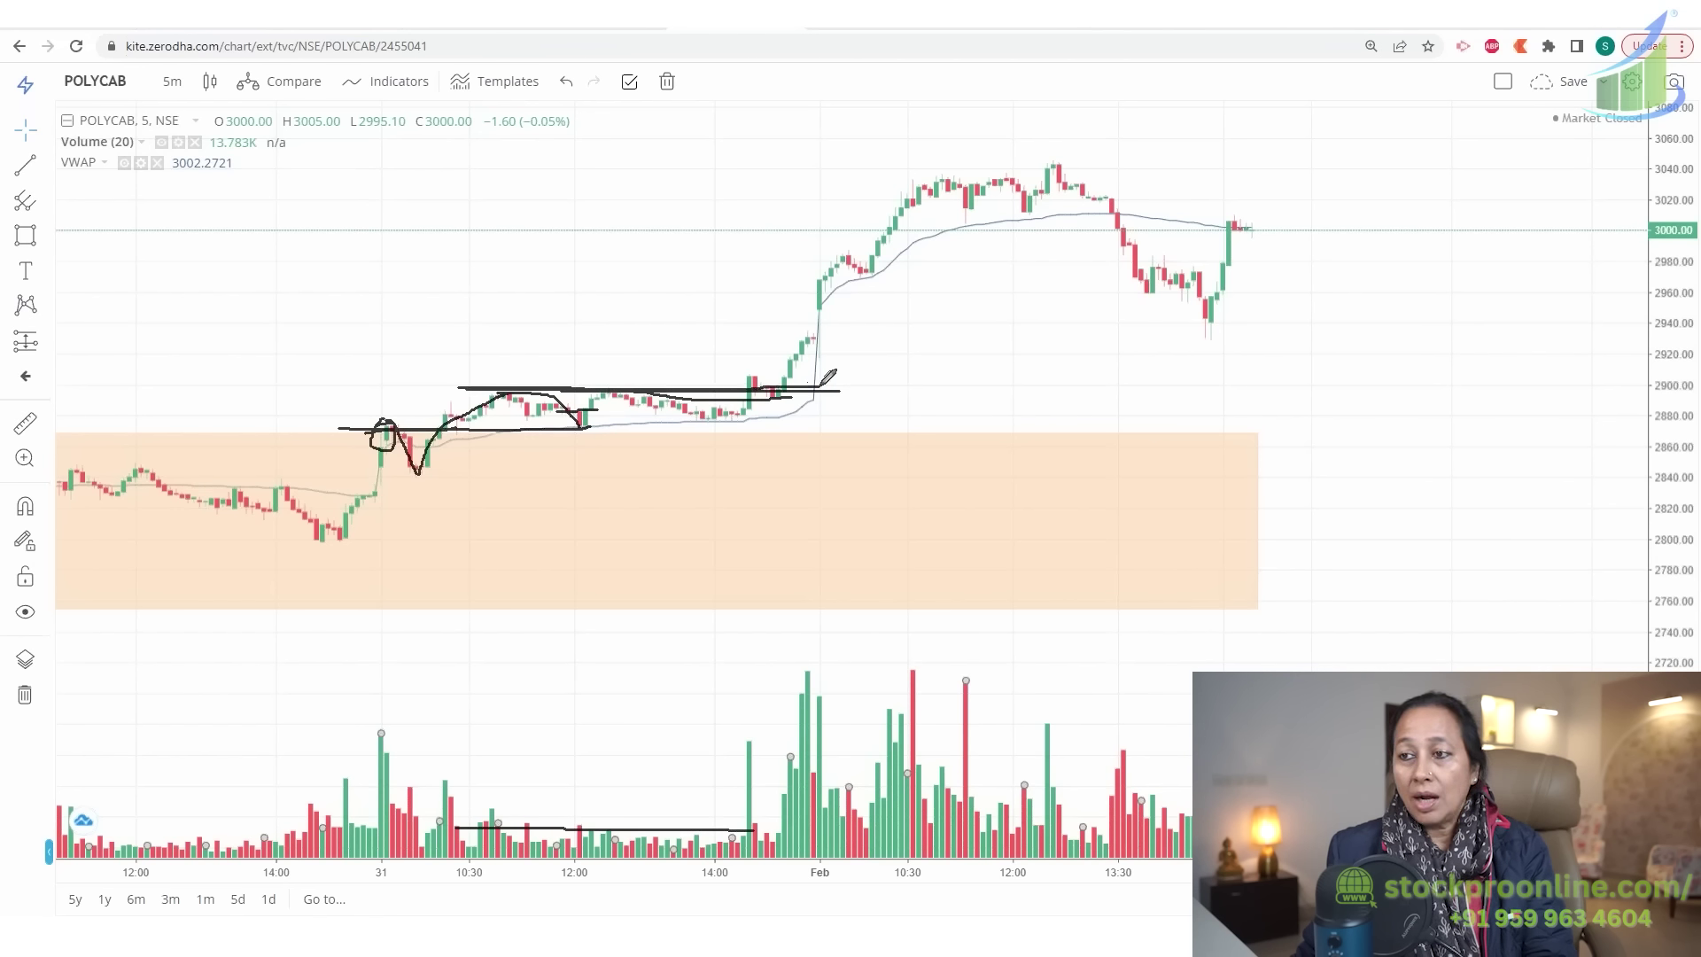
left_click_drag(750, 772, 749, 732)
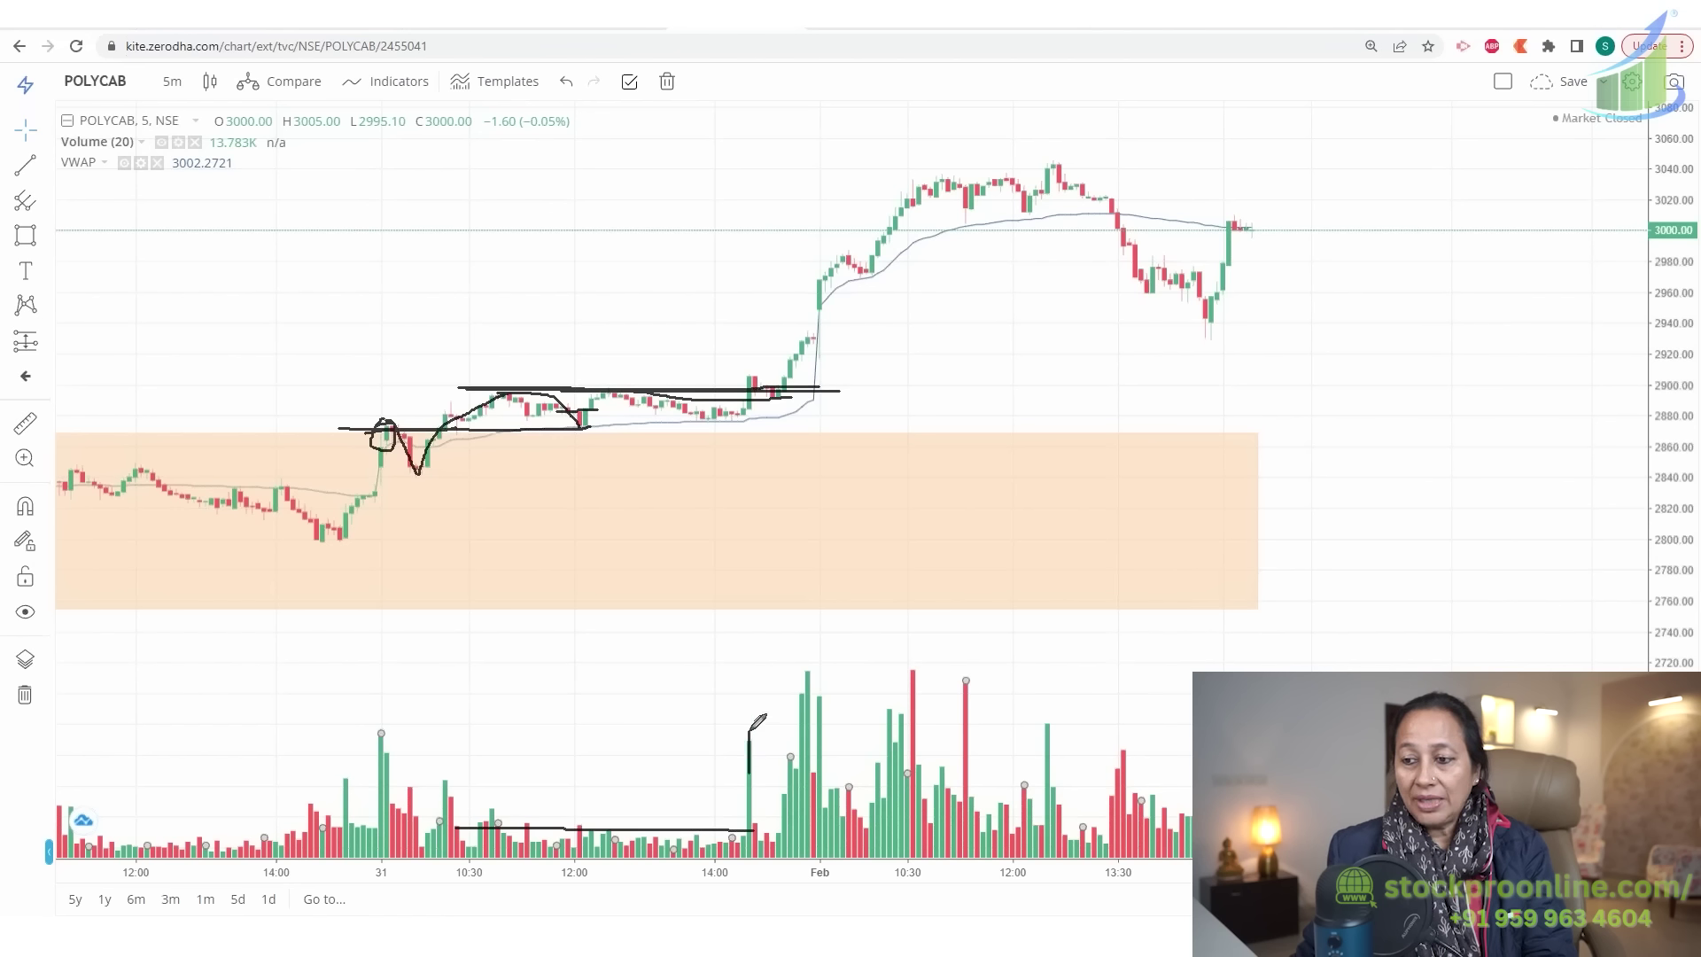
mouse_move(752, 389)
left_mouse_down()
mouse_move(745, 752)
mouse_move(735, 737)
left_mouse_up()
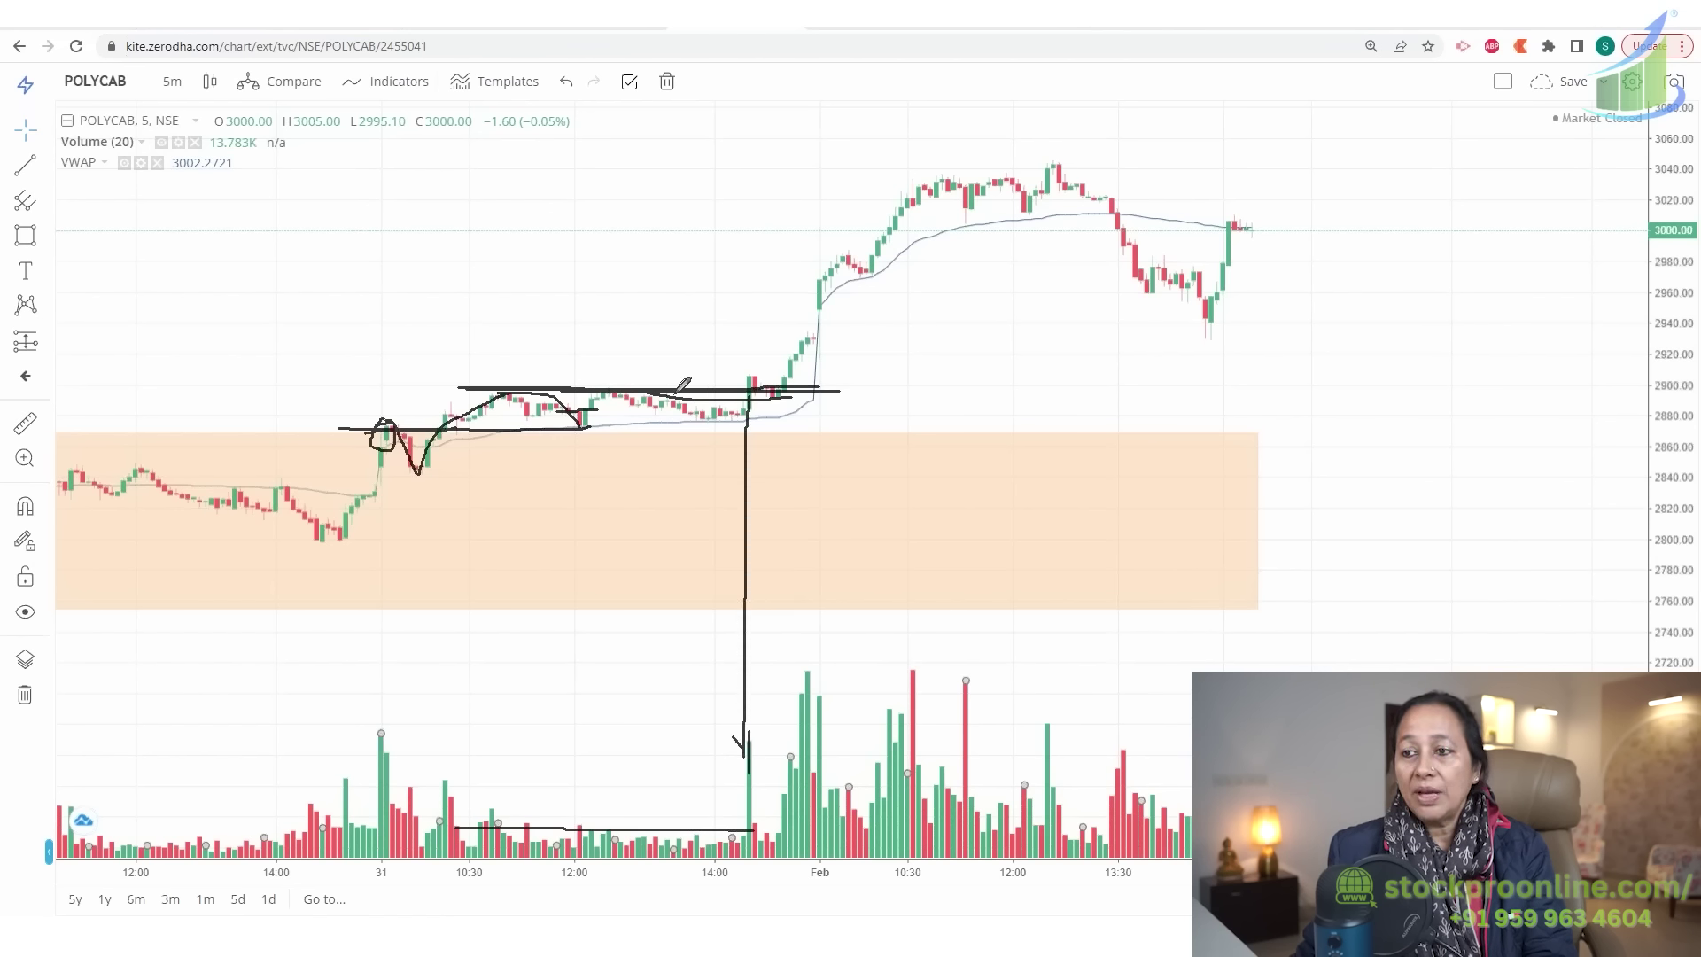
left_click_drag(780, 388, 831, 376)
left_click_drag(690, 422, 848, 416)
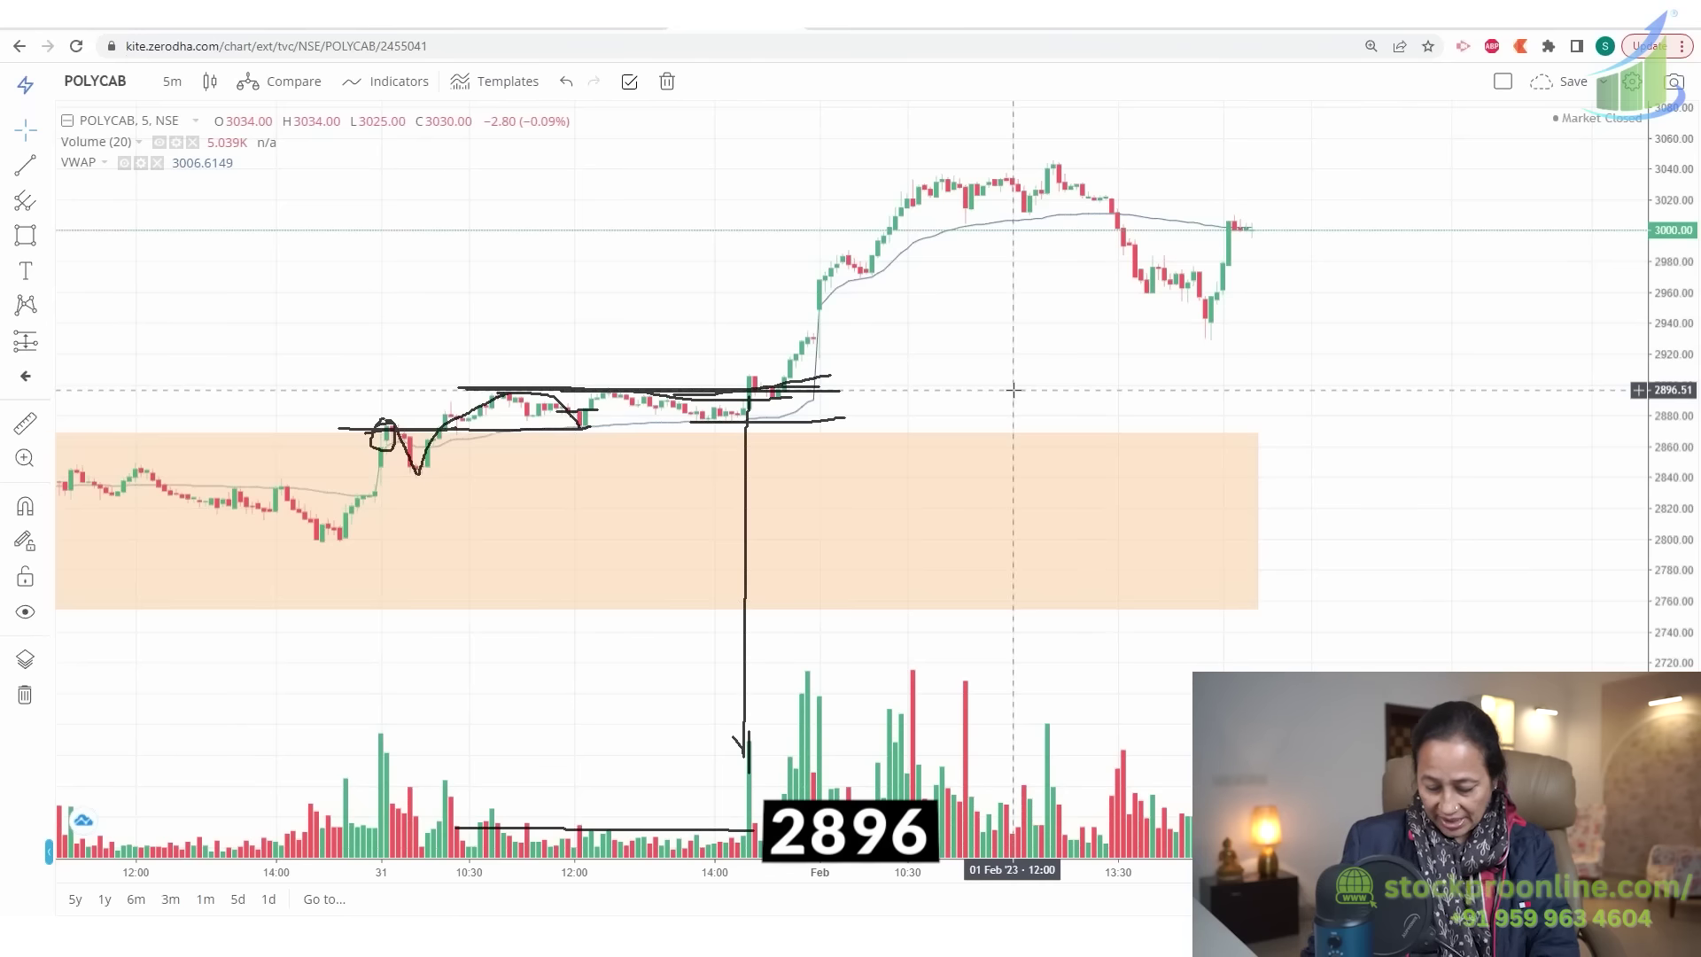
Add horizontal lines at 2896.51 (entry) and 2874.37 (stop-loss), then bring the 1 Feb session into view
key("alt+h")
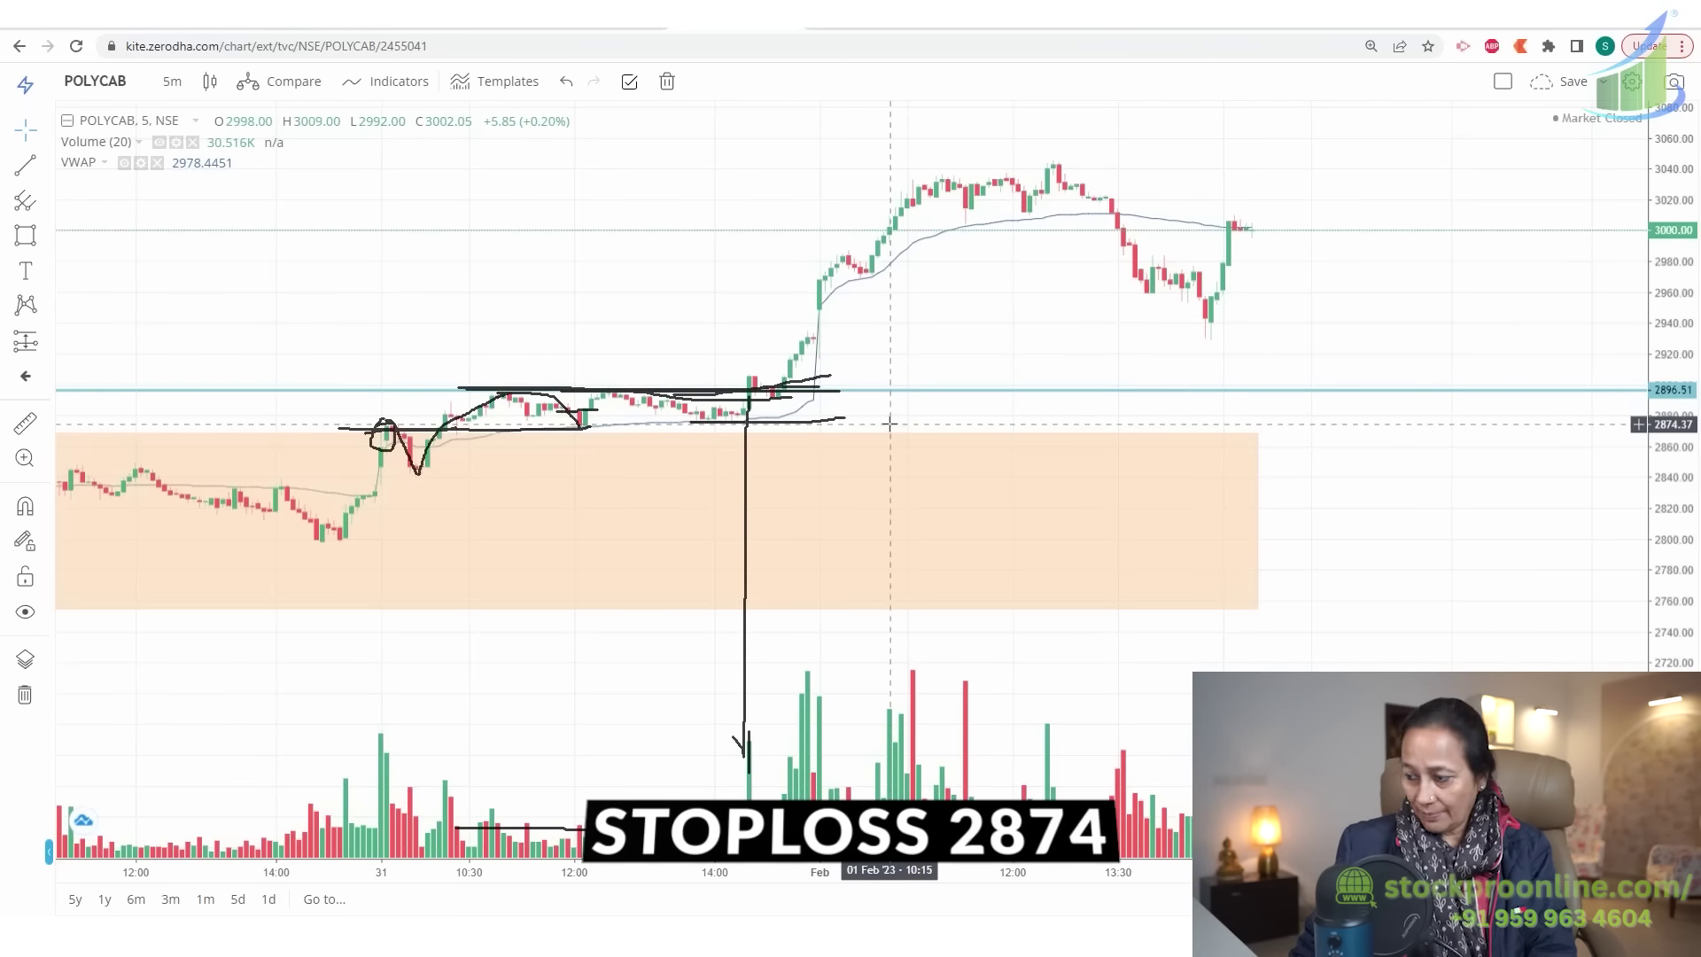
key("alt+h")
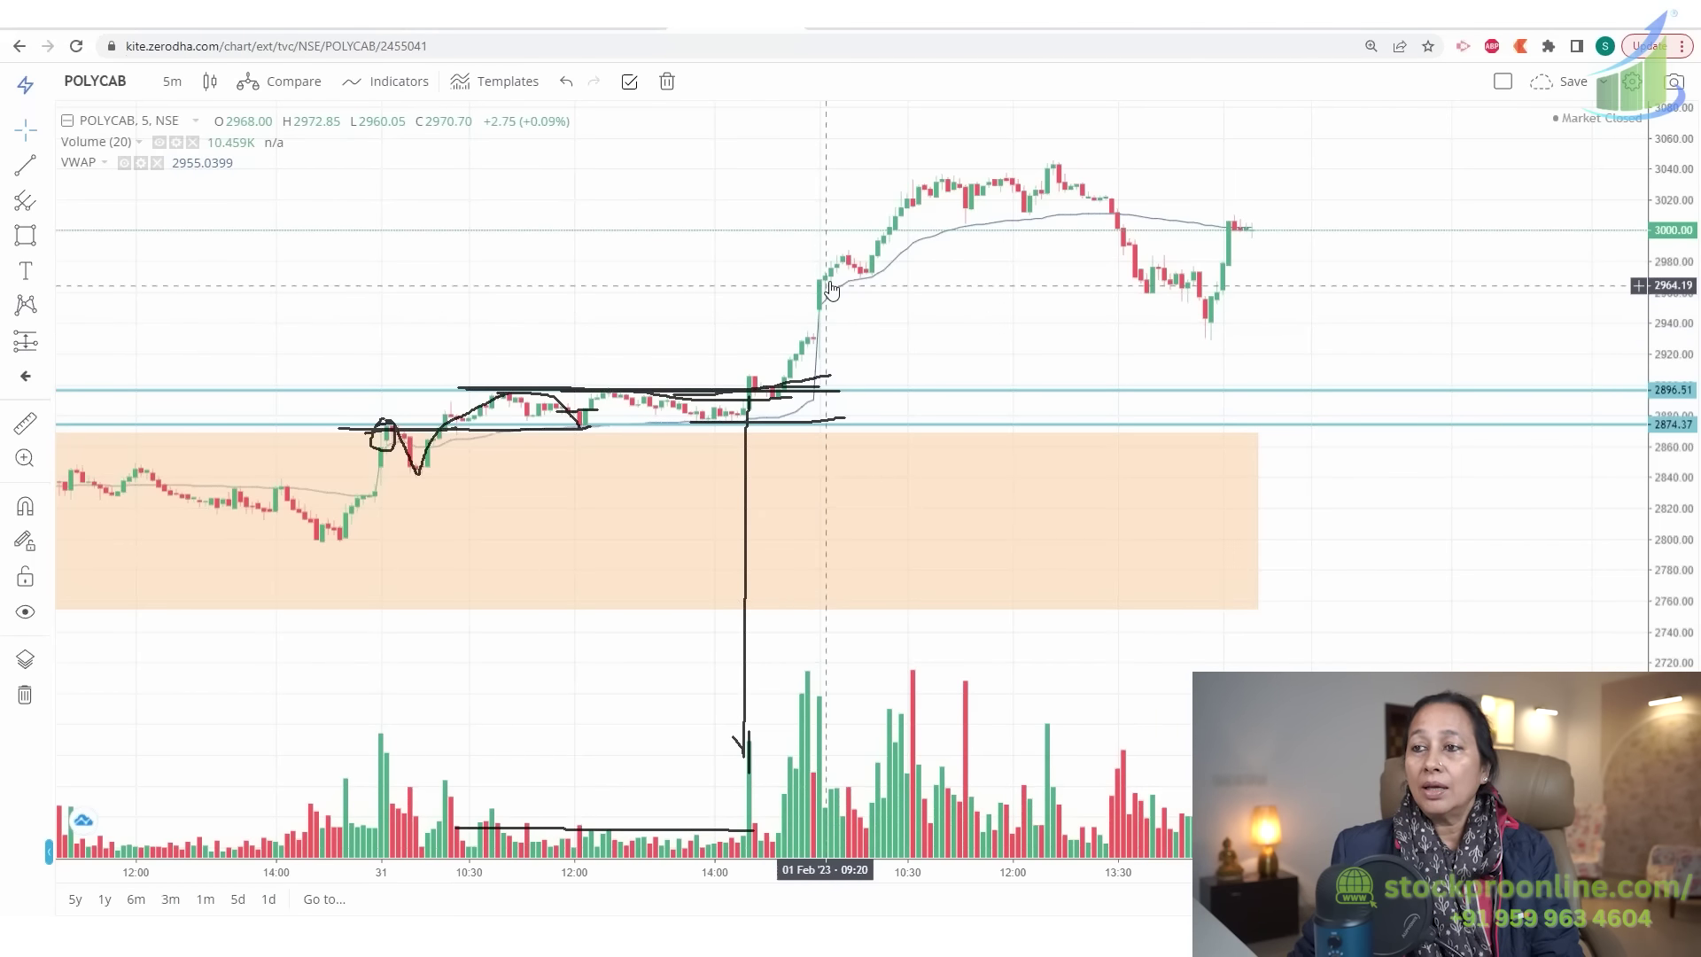
scroll(815, 310, "up", 2)
left_click_drag(846, 285, 930, 298)
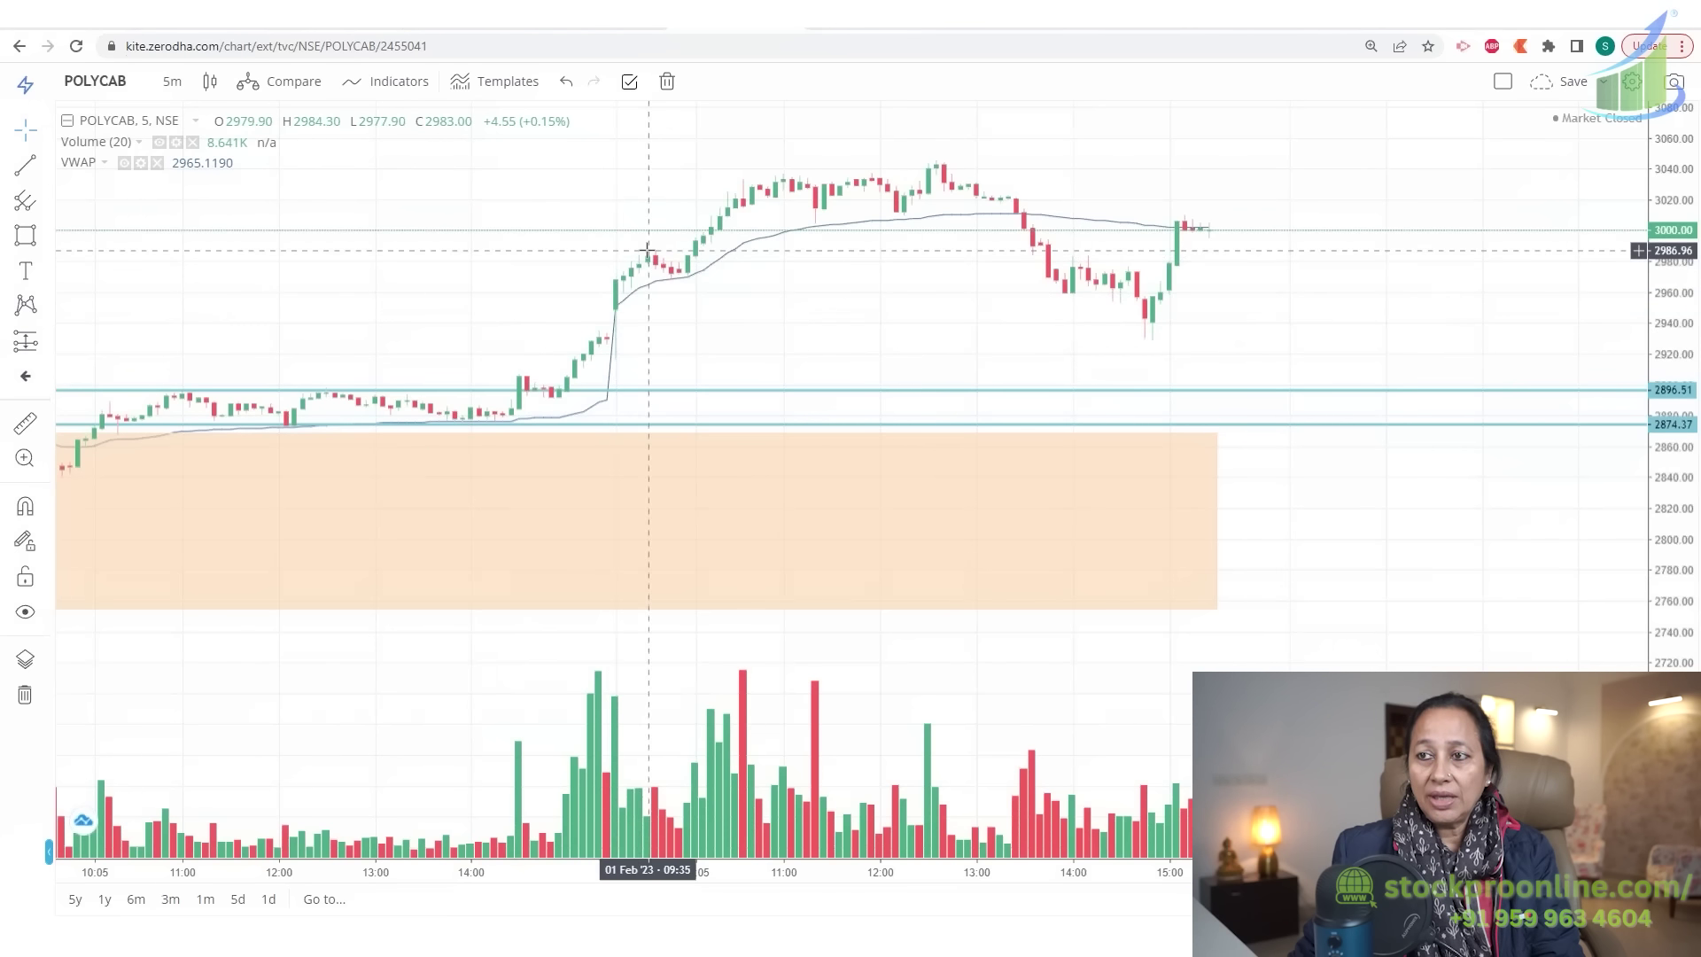
scroll(696, 285, "up", 2)
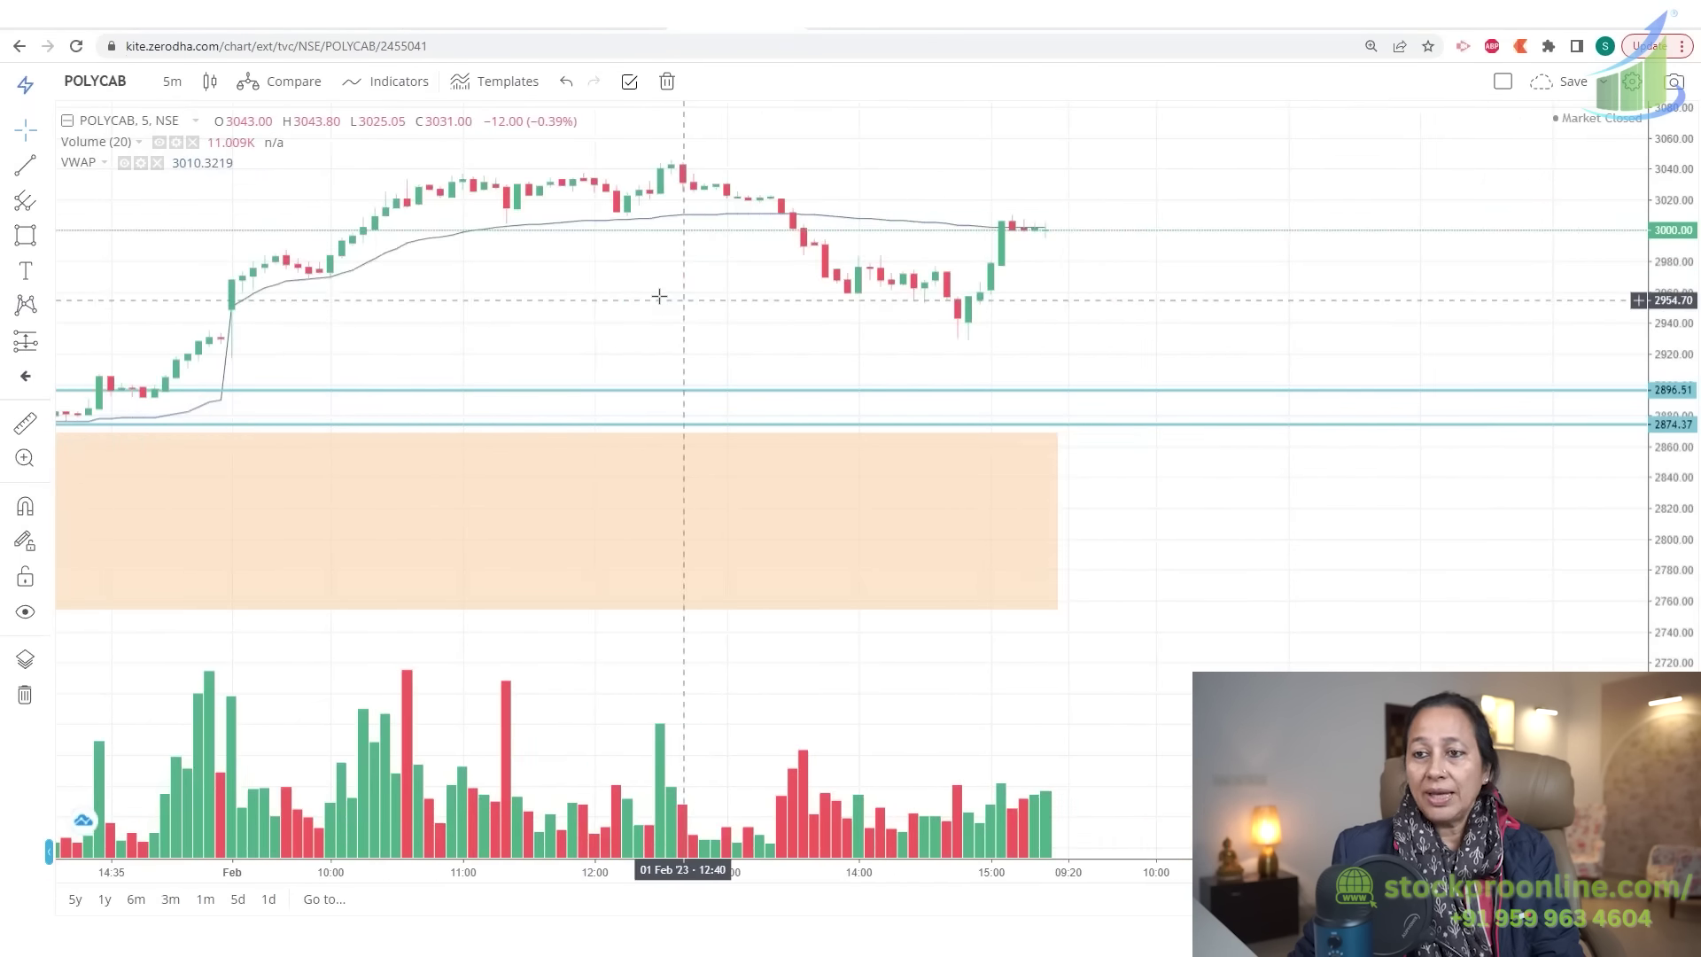
left_click_drag(658, 292, 857, 421)
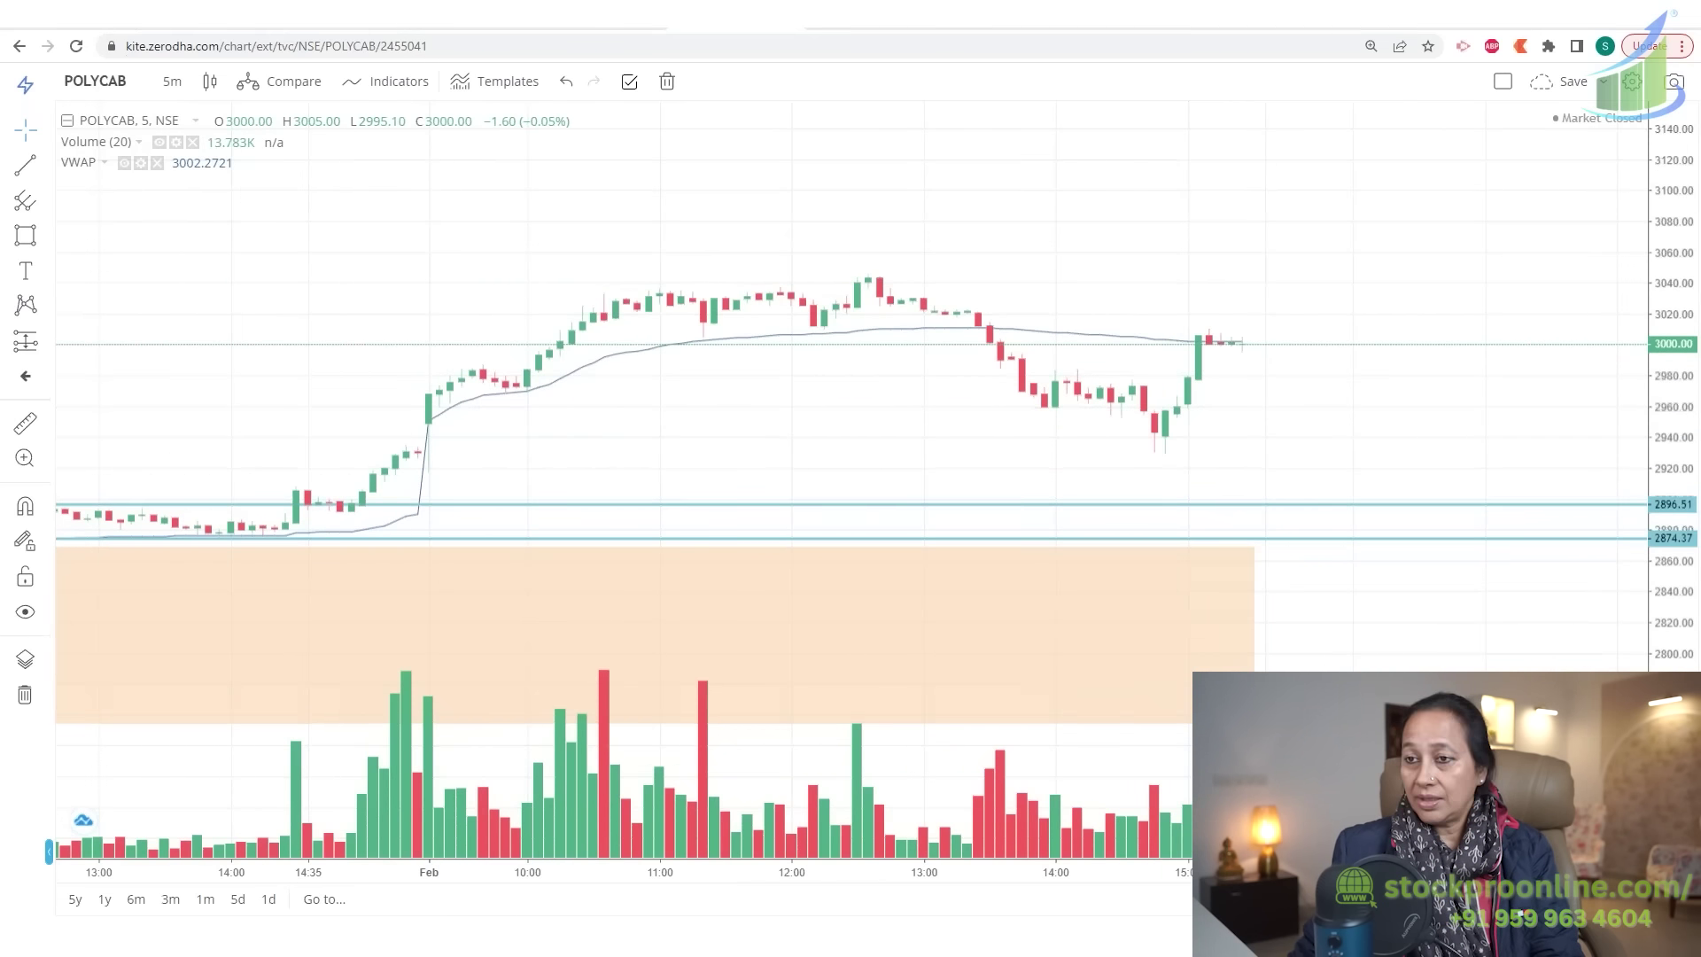
Brush-mark the 1 Feb pullback flag and the morning highs
mouse_move(480, 369)
left_mouse_down()
mouse_move(531, 388)
mouse_move(512, 365)
mouse_move(589, 365)
left_mouse_up()
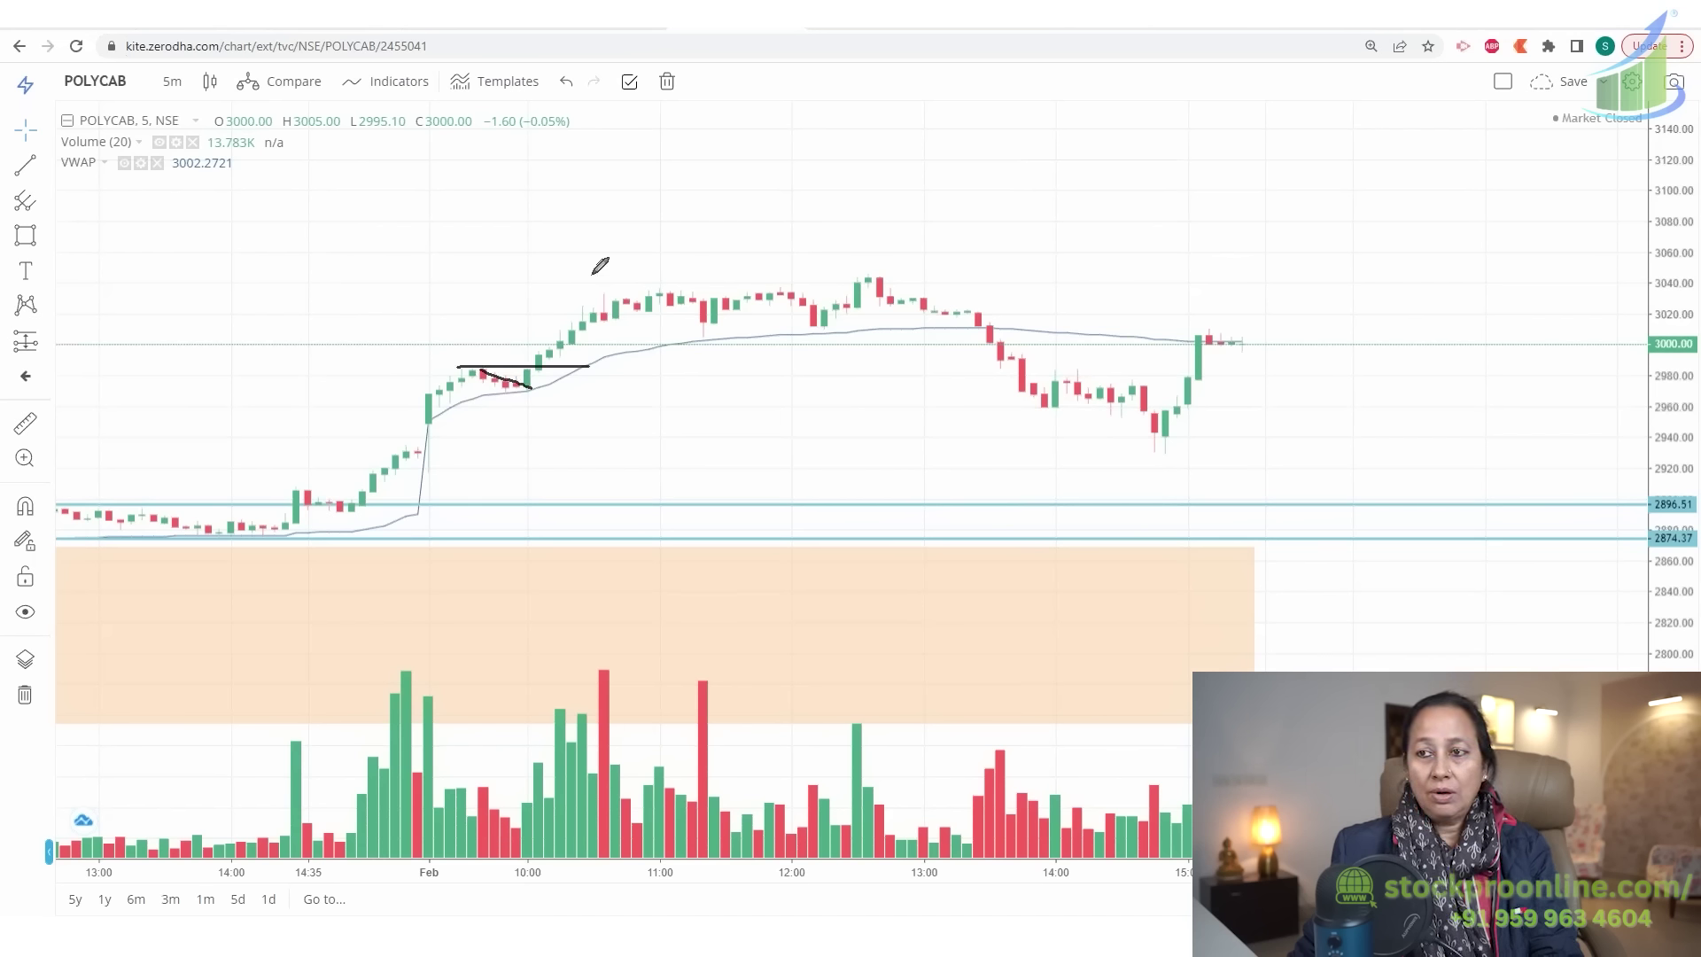
left_click_drag(556, 297, 742, 297)
left_click_drag(473, 395, 569, 394)
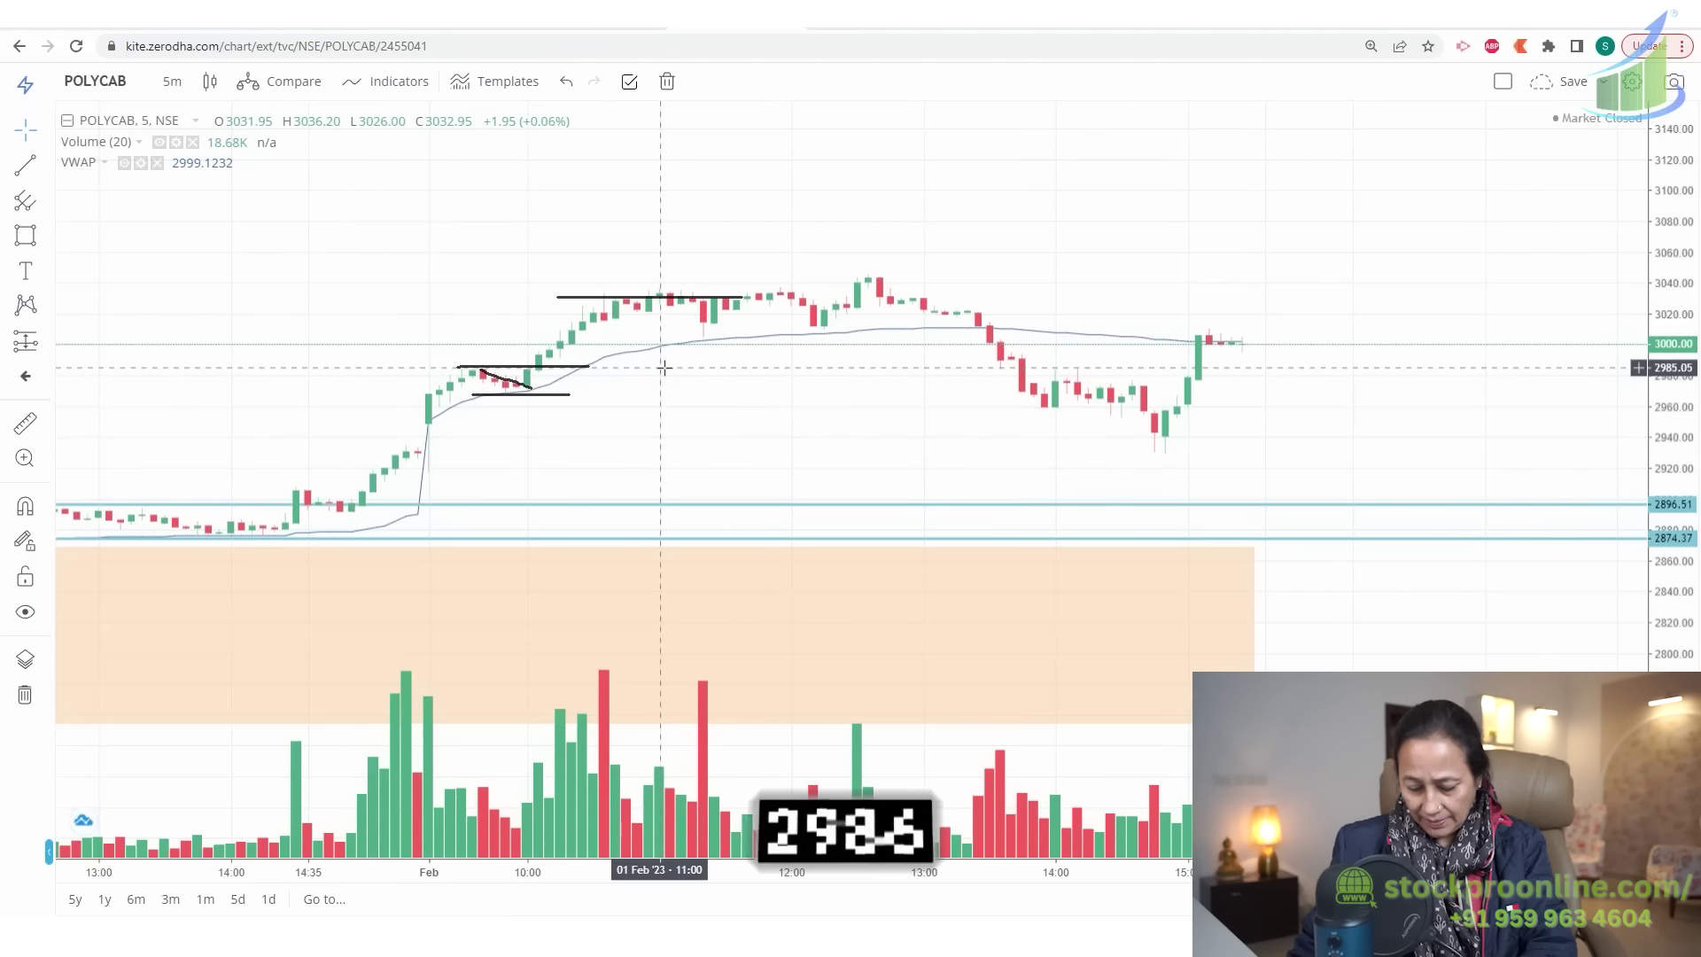
Add horizontal lines at 2988.60 (entry) and 2970.89 (stop-loss), then erase the freehand drawings
key("alt+h")
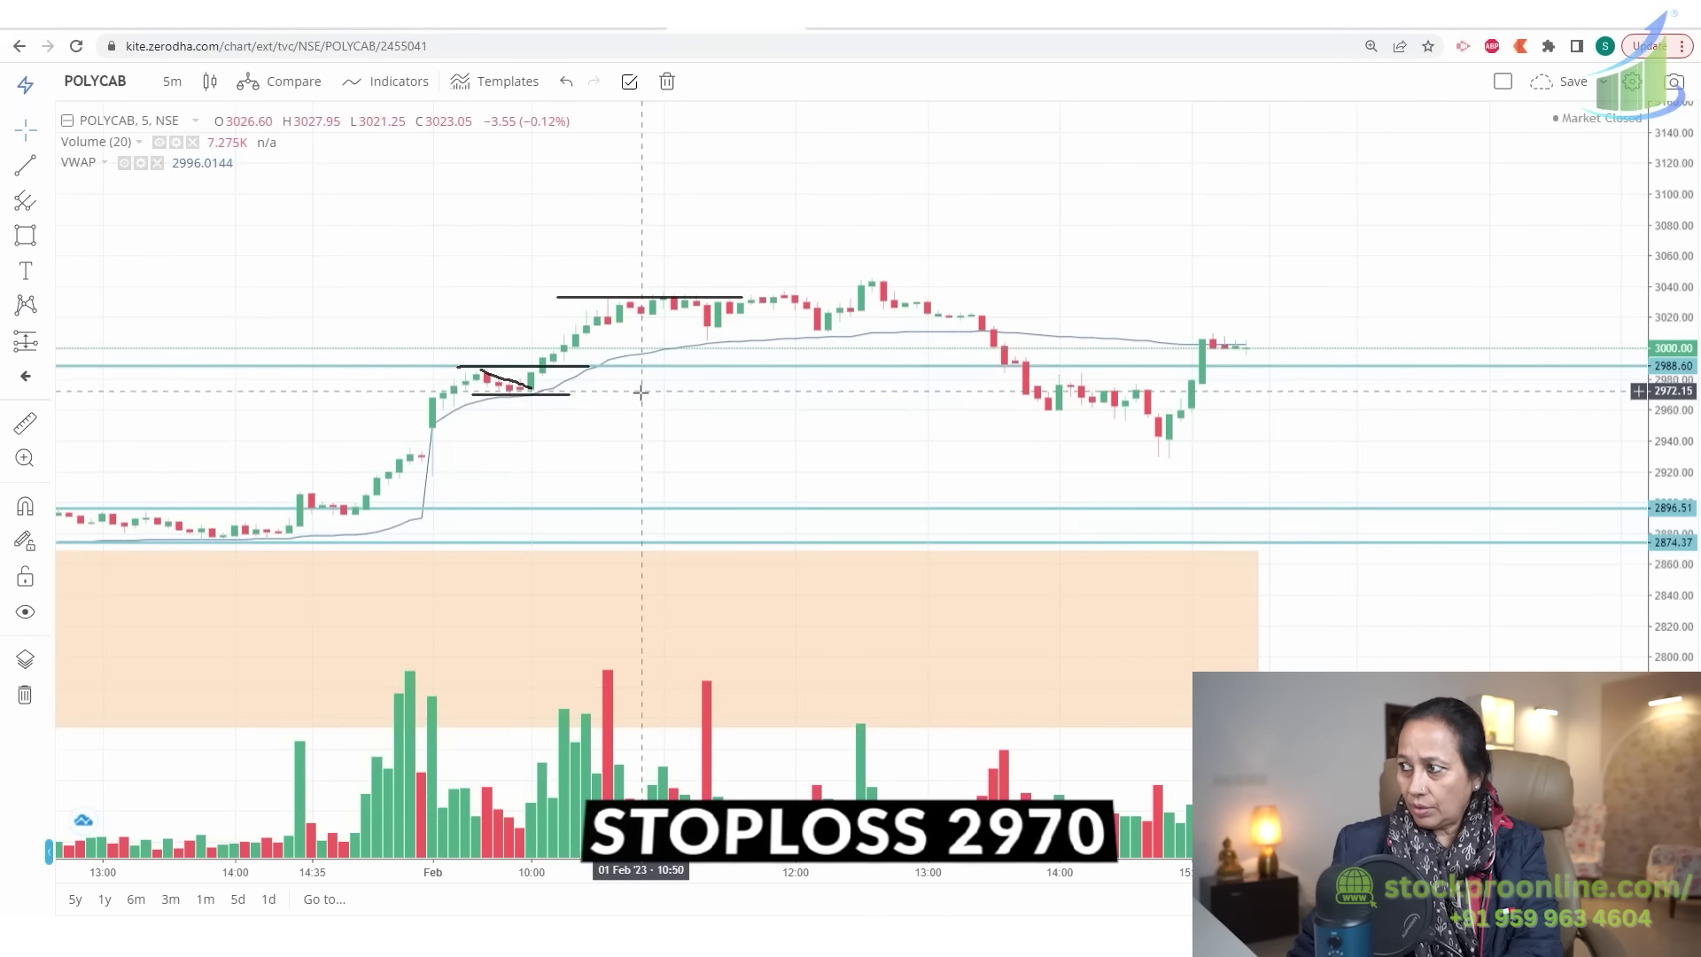
key("alt+h")
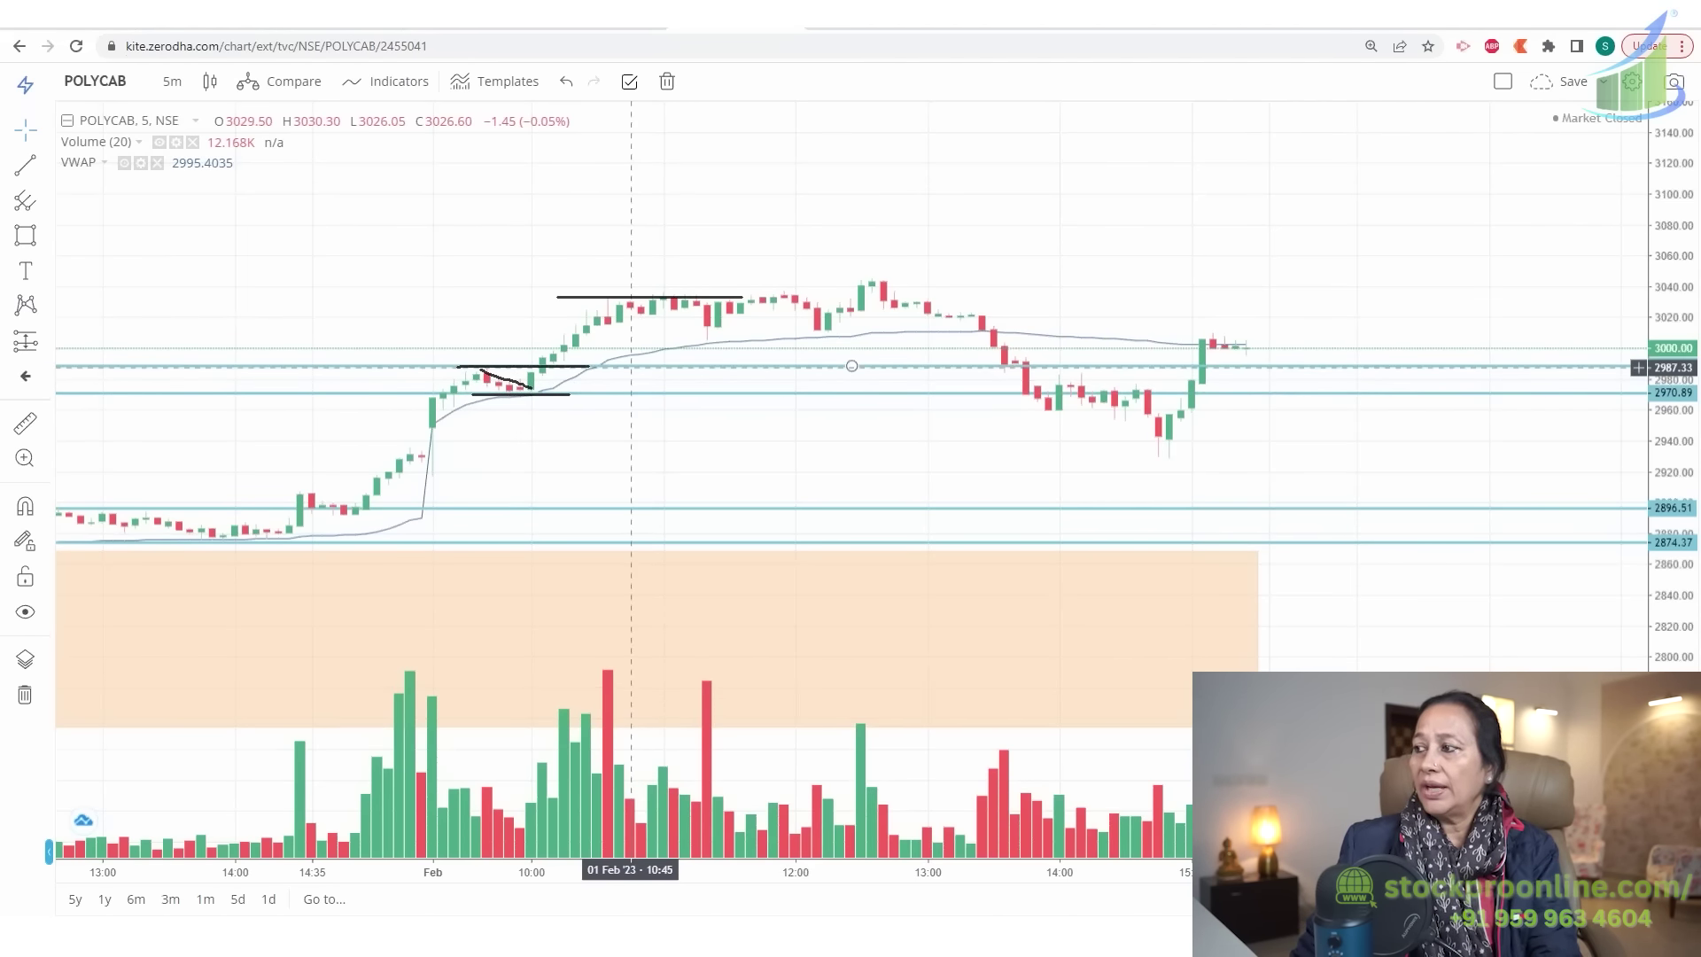
left_click(614, 394)
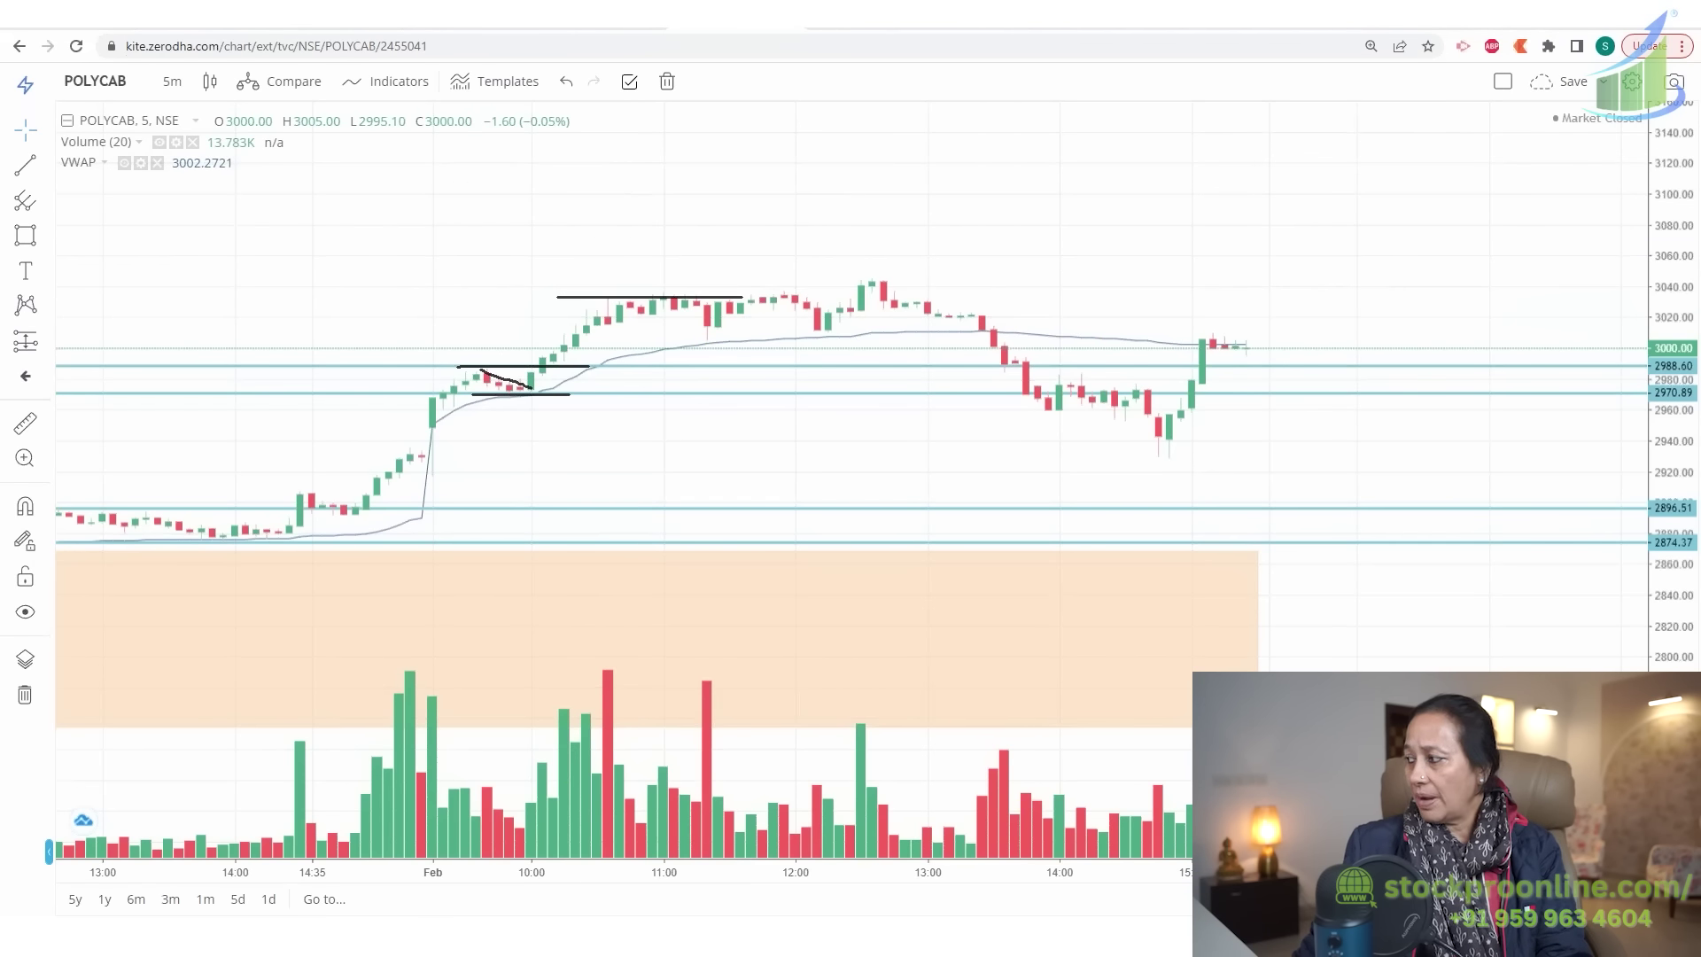
key("e")
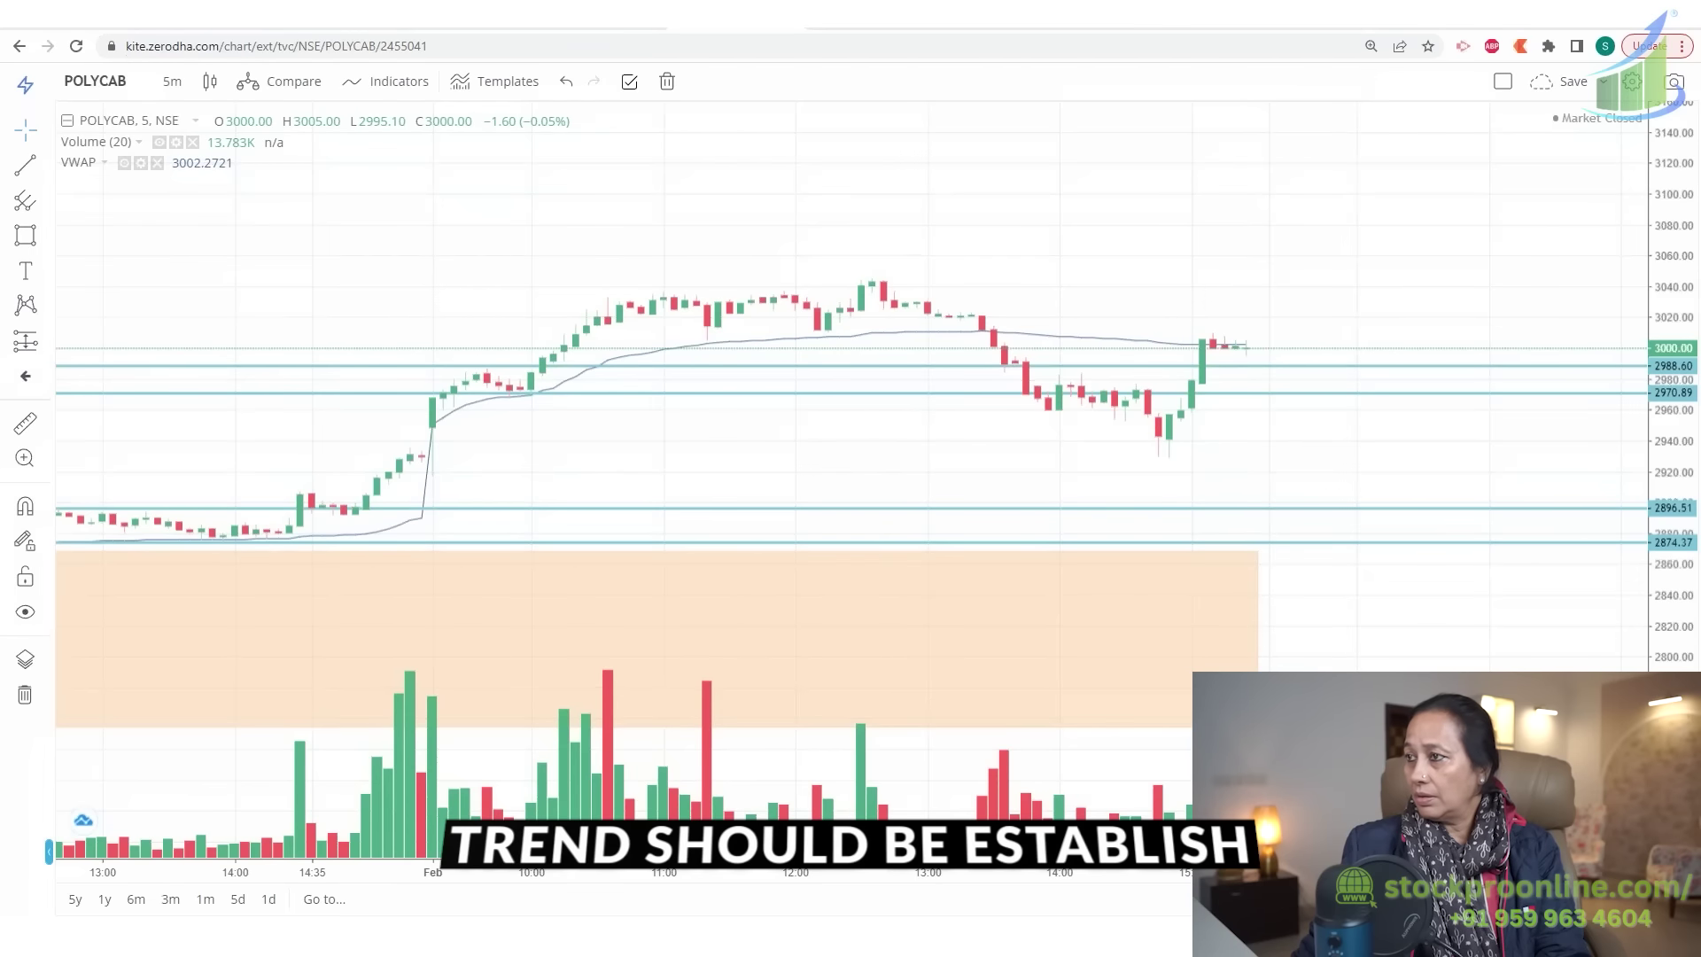